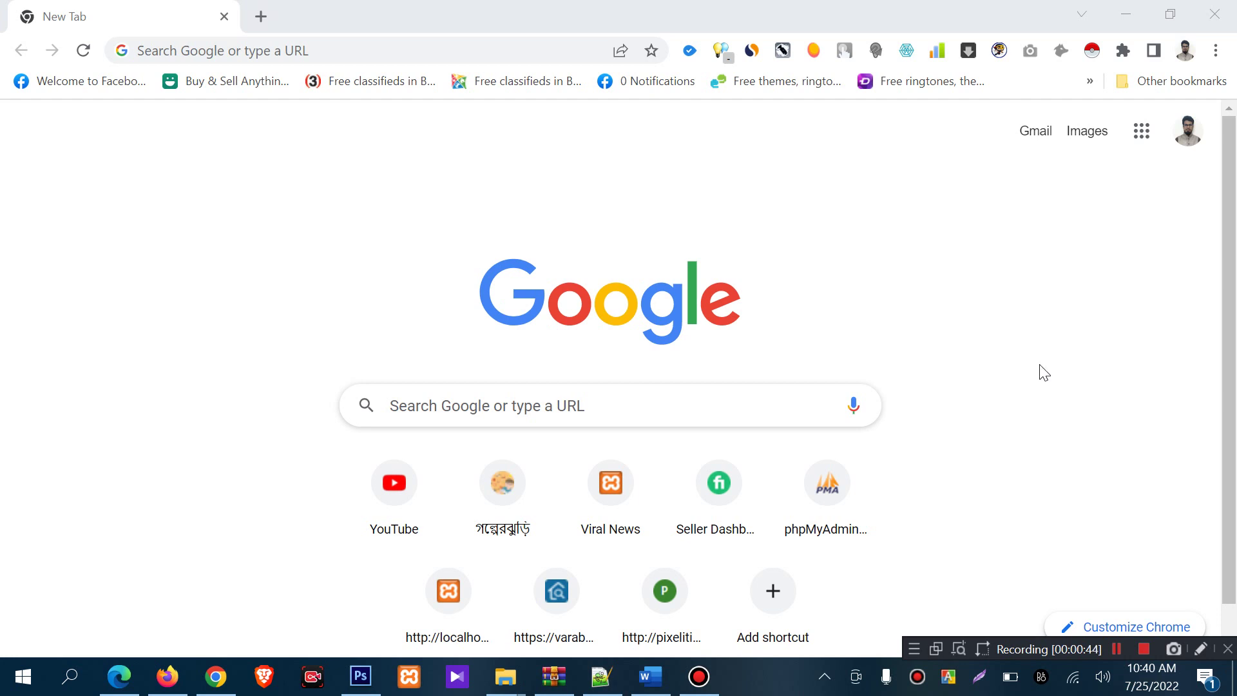
- Search Google for 'Colour picker' and bring the built-in picker widget (#eb4034) into view
{"action": "left_click", "coordinate": [158, 49]}
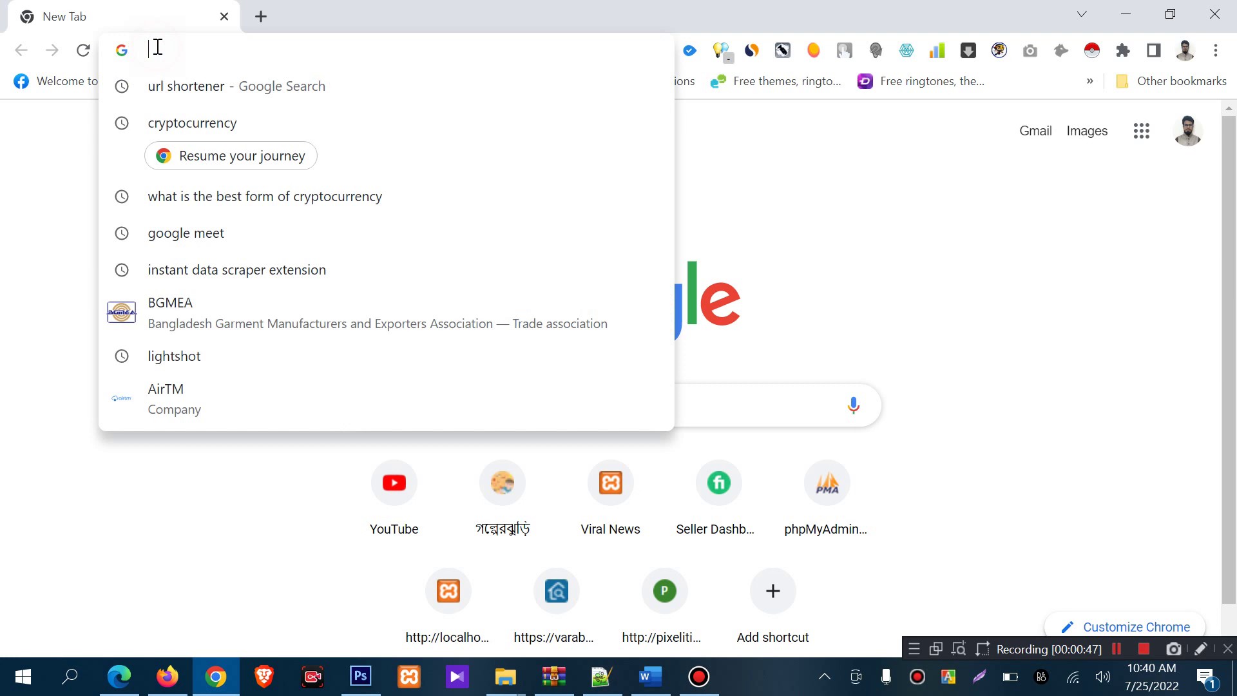
{"action": "type", "text": "Colour picker"}
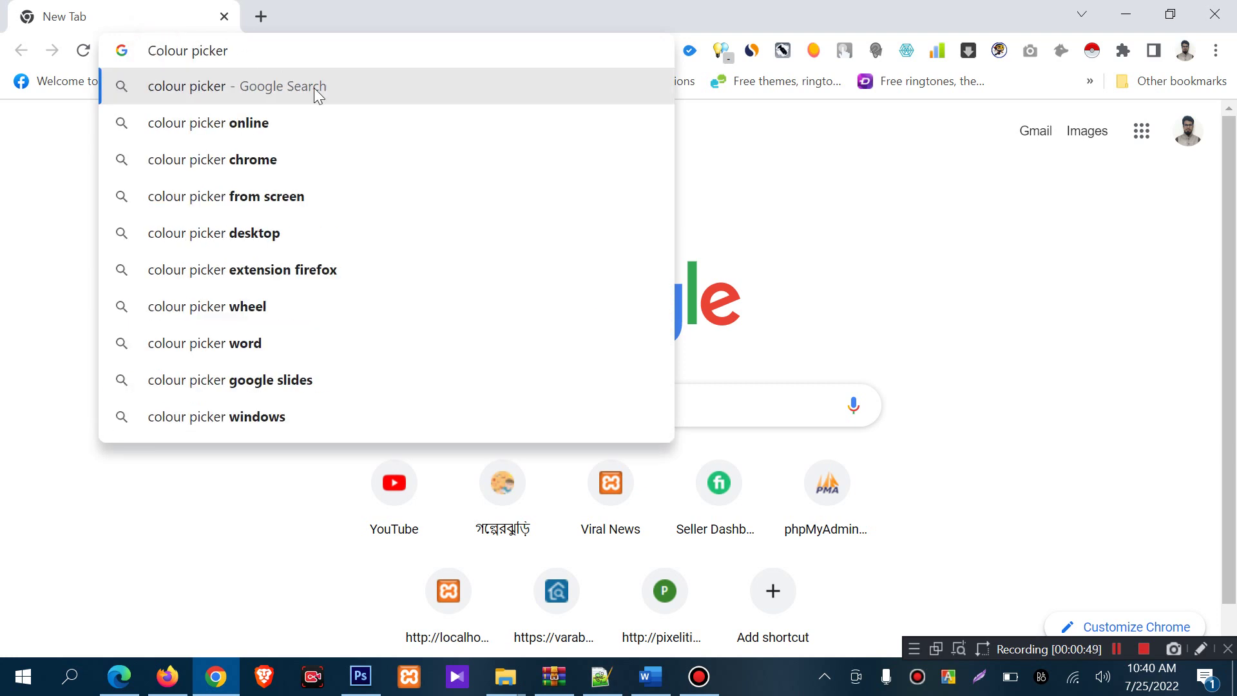
{"action": "left_click", "coordinate": [315, 88]}
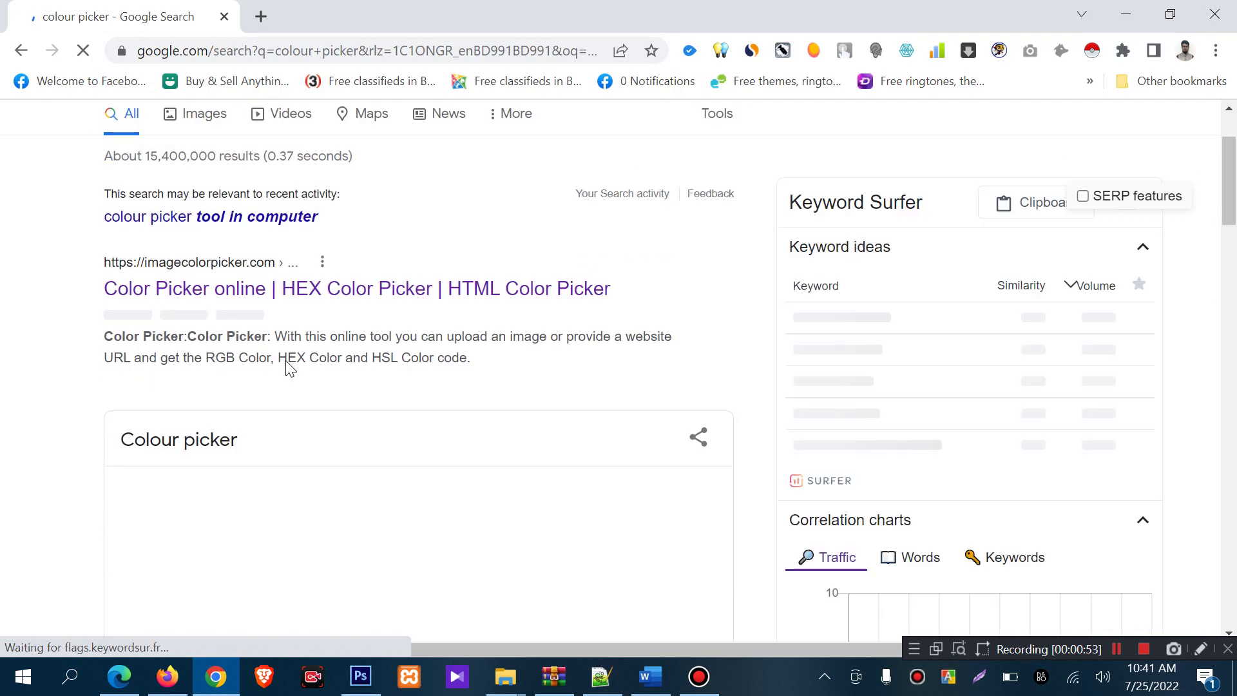
{"action": "scroll", "coordinate": [288, 368], "scroll_direction": "down", "scroll_amount": 5}
{"action": "scroll", "coordinate": [288, 368], "scroll_direction": "up", "scroll_amount": 2}
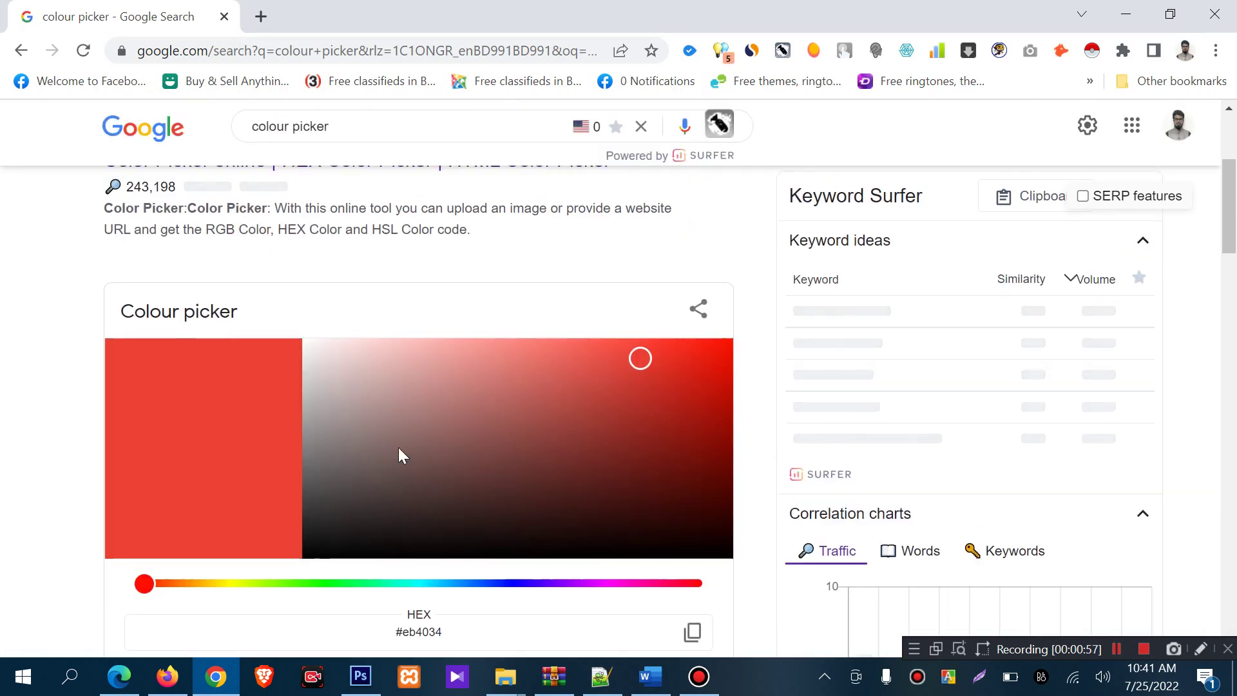
{"action": "scroll", "coordinate": [398, 449], "scroll_direction": "up", "scroll_amount": 4}
{"action": "scroll", "coordinate": [400, 453], "scroll_direction": "down", "scroll_amount": 8}
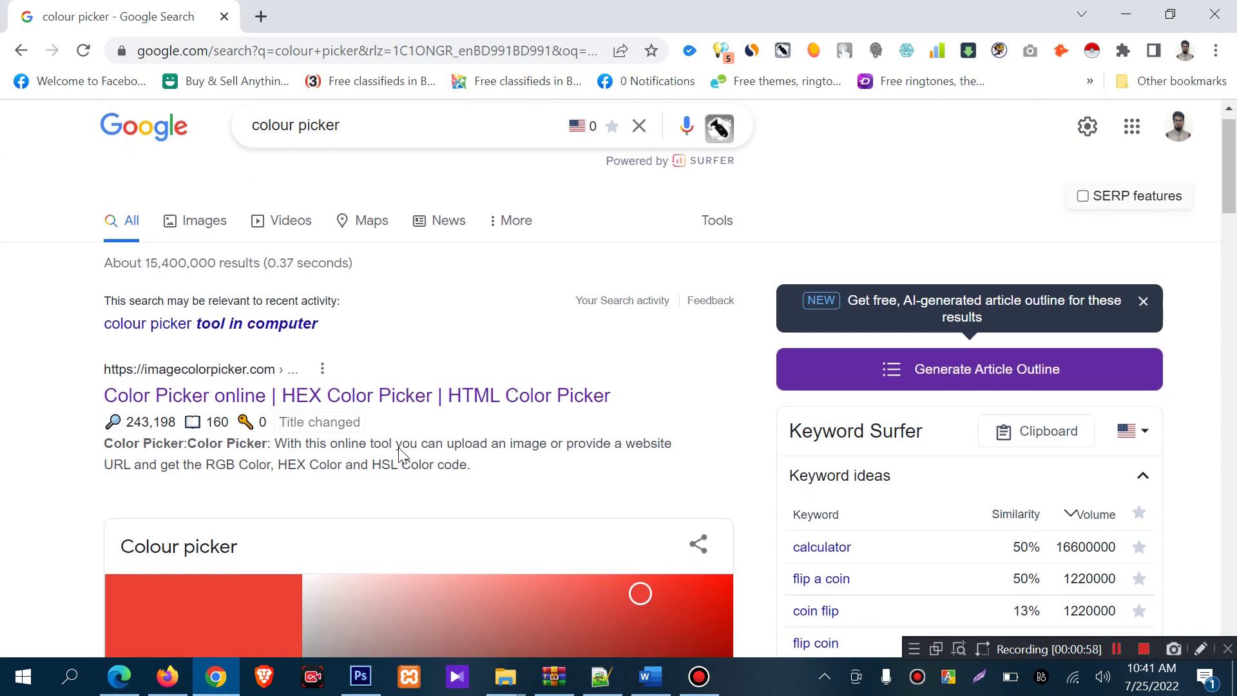
{"action": "scroll", "coordinate": [399, 454], "scroll_direction": "up", "scroll_amount": 4}
{"action": "scroll", "coordinate": [399, 454], "scroll_direction": "up", "scroll_amount": 2}
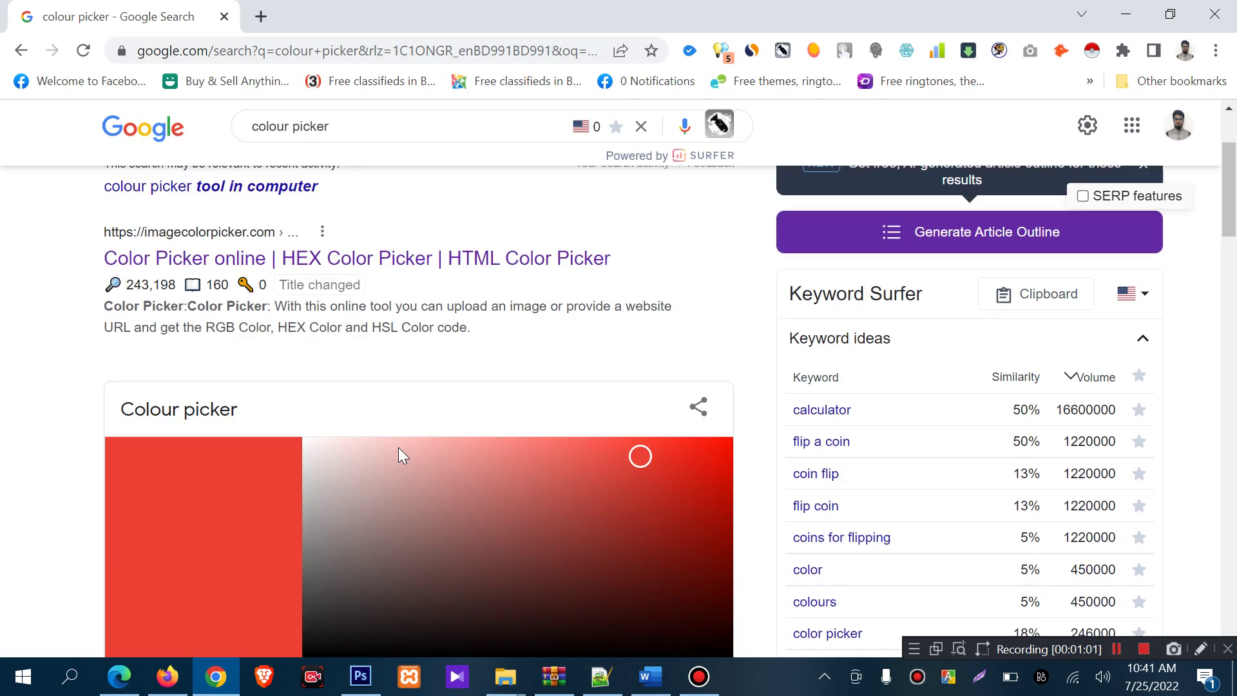
{"action": "scroll", "coordinate": [389, 477], "scroll_direction": "down", "scroll_amount": 2}
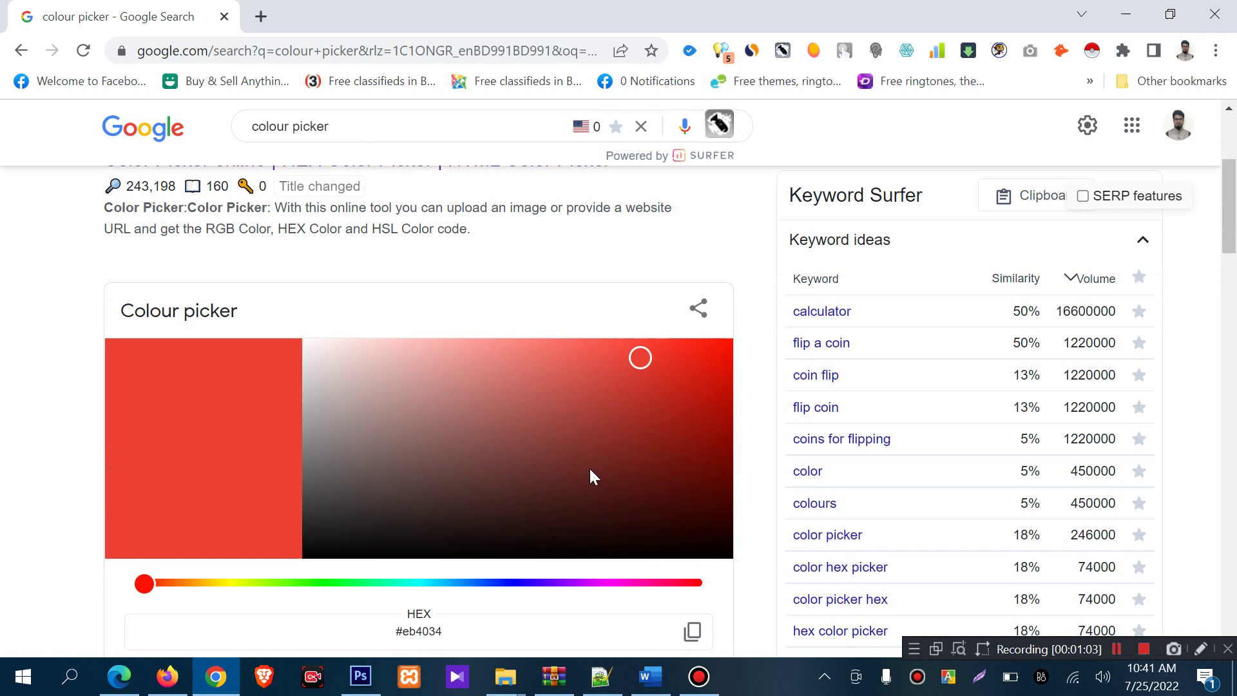
- Pick a dark brown shade on the colour canvas and slide the hue toward magenta
{"action": "left_click", "coordinate": [485, 422]}
{"action": "scroll", "coordinate": [506, 451], "scroll_direction": "down", "scroll_amount": 1}
{"action": "scroll", "coordinate": [504, 451], "scroll_direction": "down", "scroll_amount": 1}
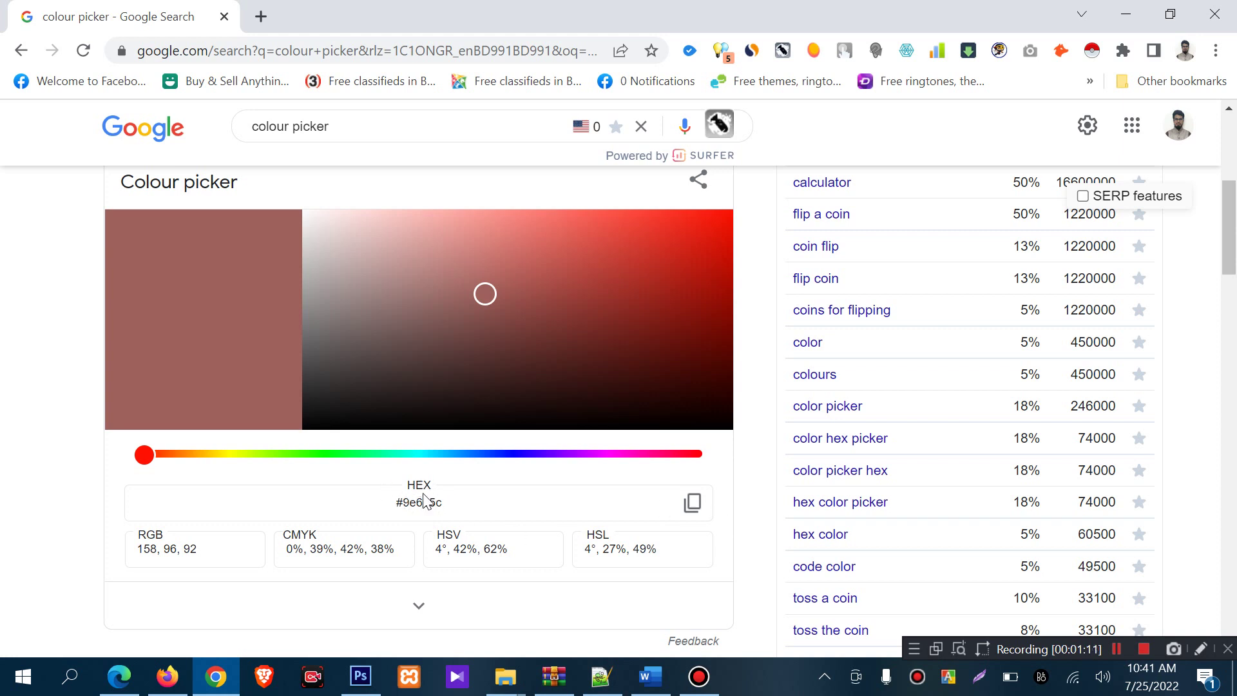
{"action": "left_click", "coordinate": [432, 341]}
{"action": "left_click_drag", "start_coordinate": [144, 454], "coordinate": [621, 445]}
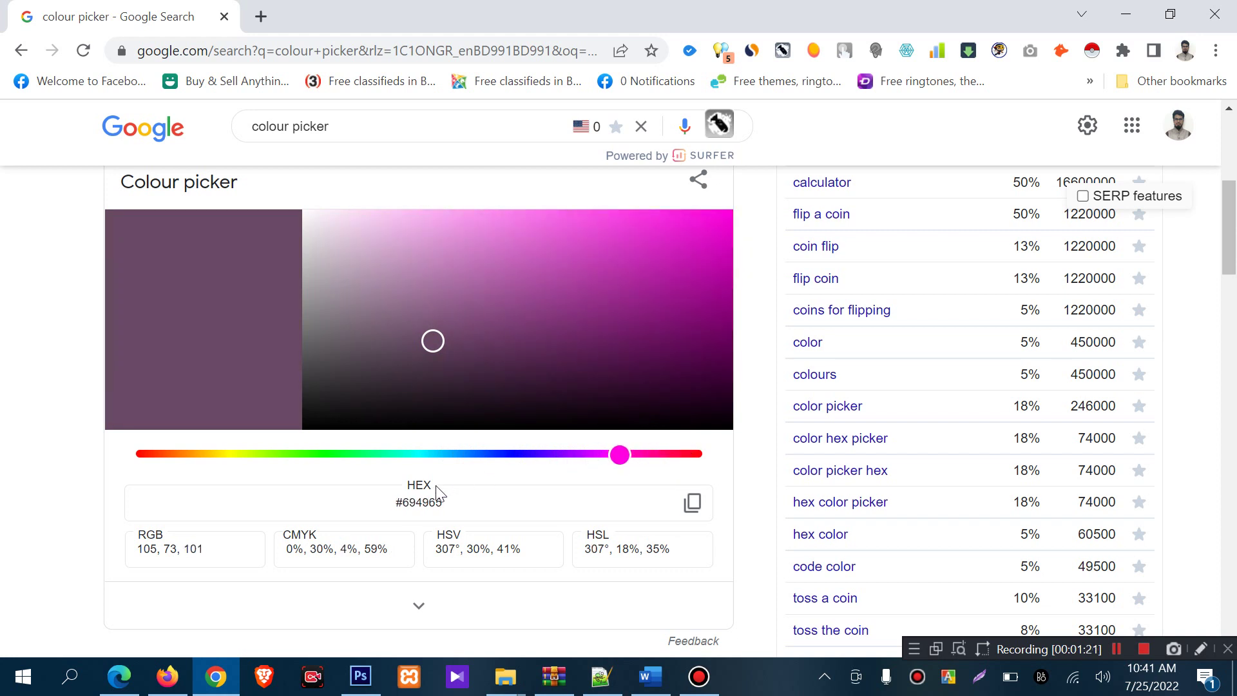
- Copy the HEX code #694965, then pick magenta #bf2eae (RGB 191, 46, 174)
{"action": "left_click", "coordinate": [692, 503]}
{"action": "right_click", "coordinate": [425, 502]}
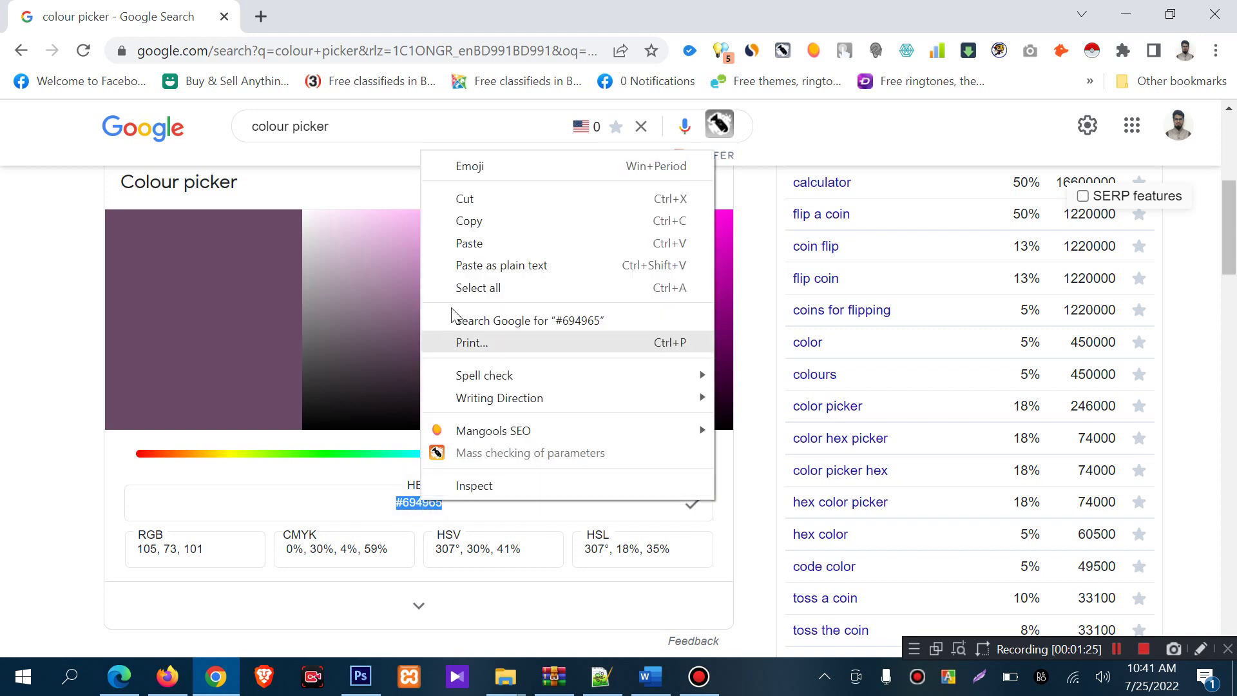
{"action": "left_click", "coordinate": [468, 221]}
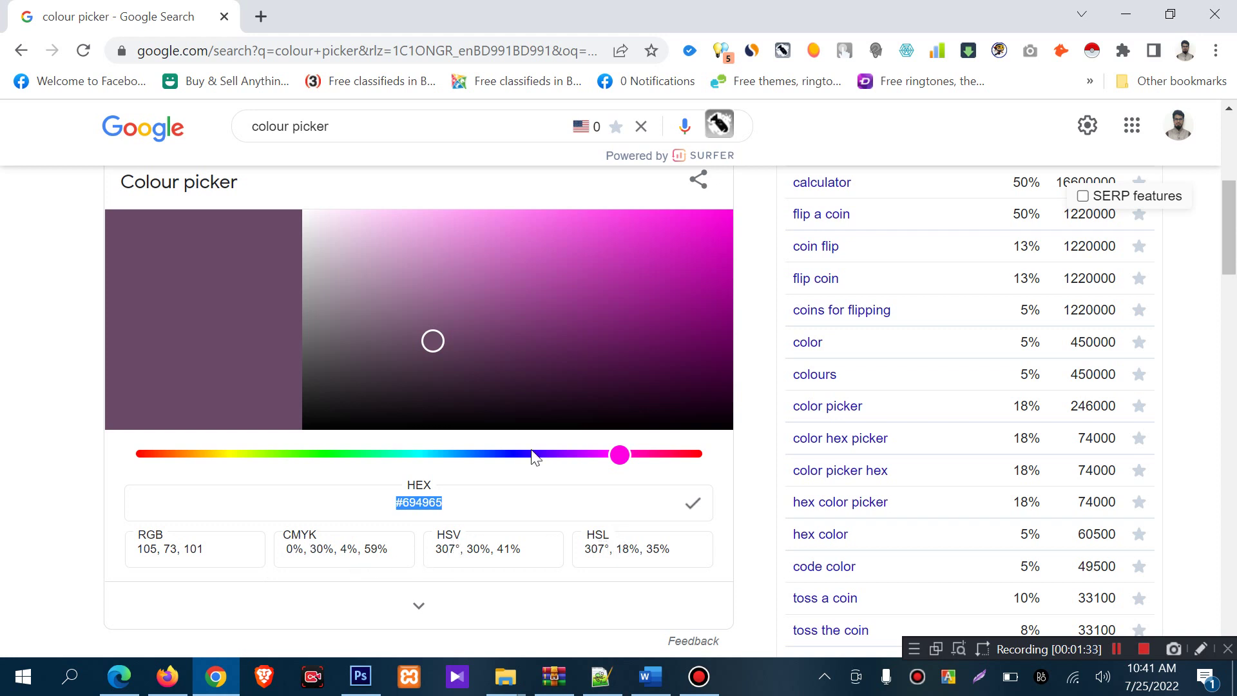
{"action": "left_click", "coordinate": [433, 342]}
{"action": "left_click", "coordinate": [631, 265]}
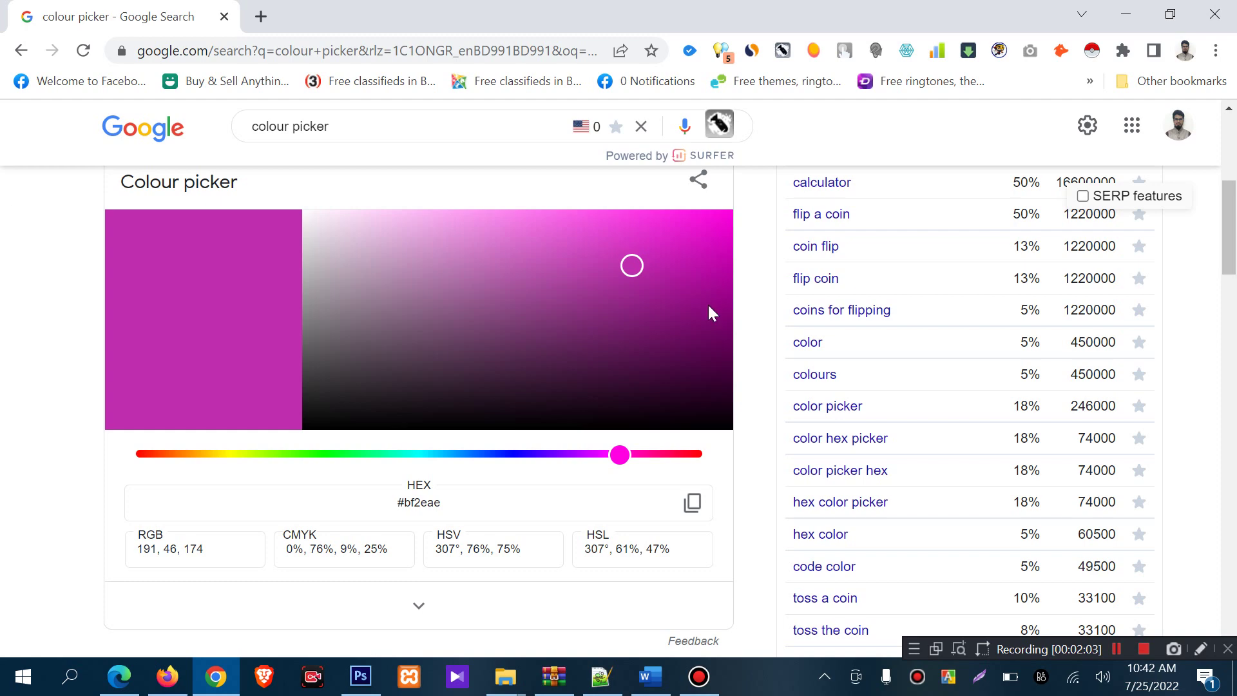
- Open the imagecolorpicker.com search result in a new tab and switch to it
{"action": "scroll", "coordinate": [715, 332], "scroll_direction": "down", "scroll_amount": 15}
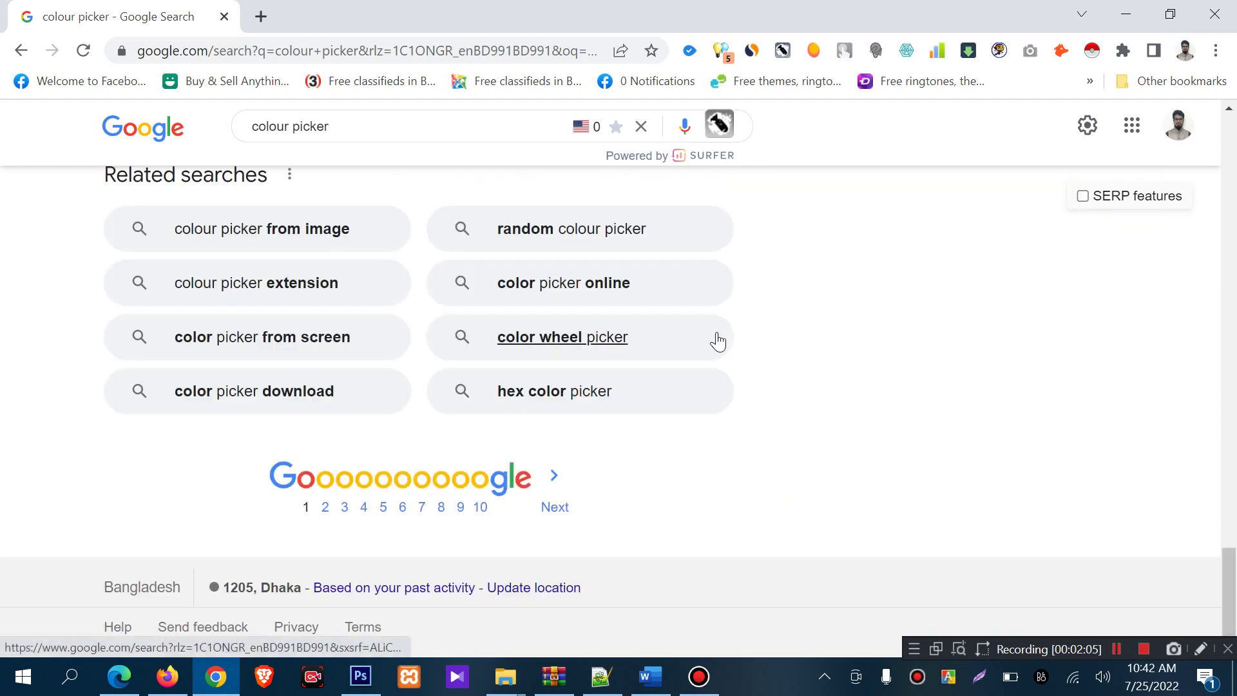
{"action": "scroll", "coordinate": [818, 454], "scroll_direction": "up", "scroll_amount": 15}
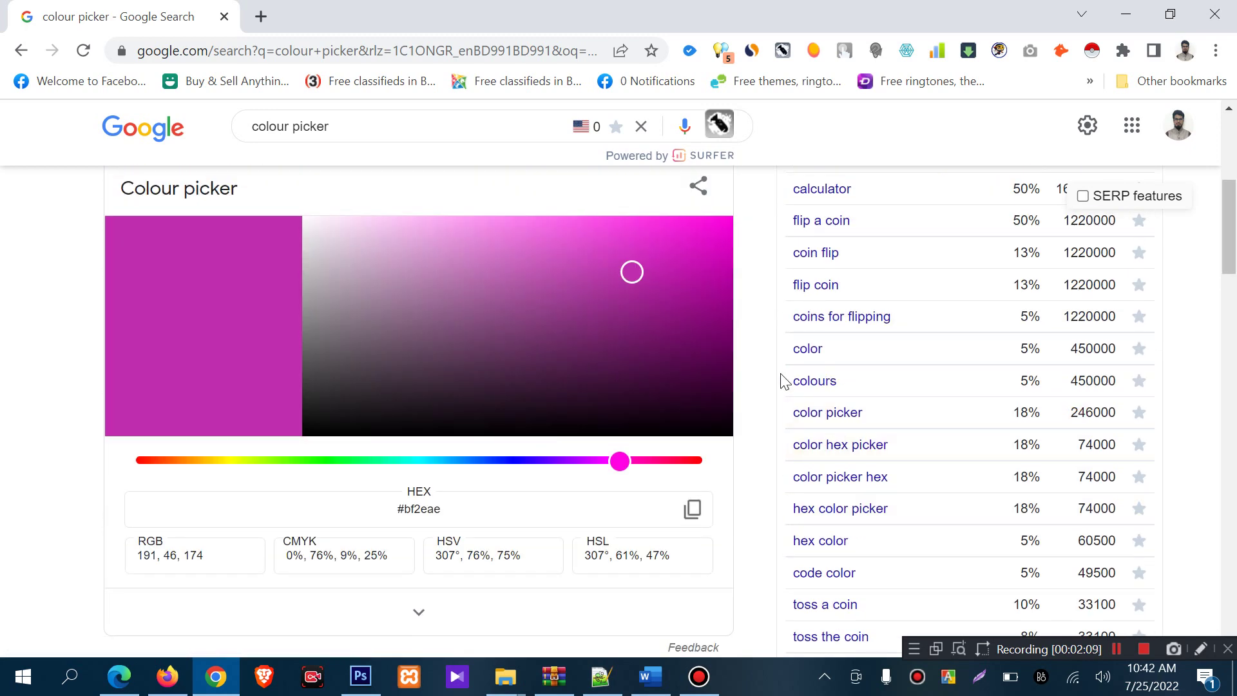
{"action": "scroll", "coordinate": [660, 428], "scroll_direction": "up", "scroll_amount": 5}
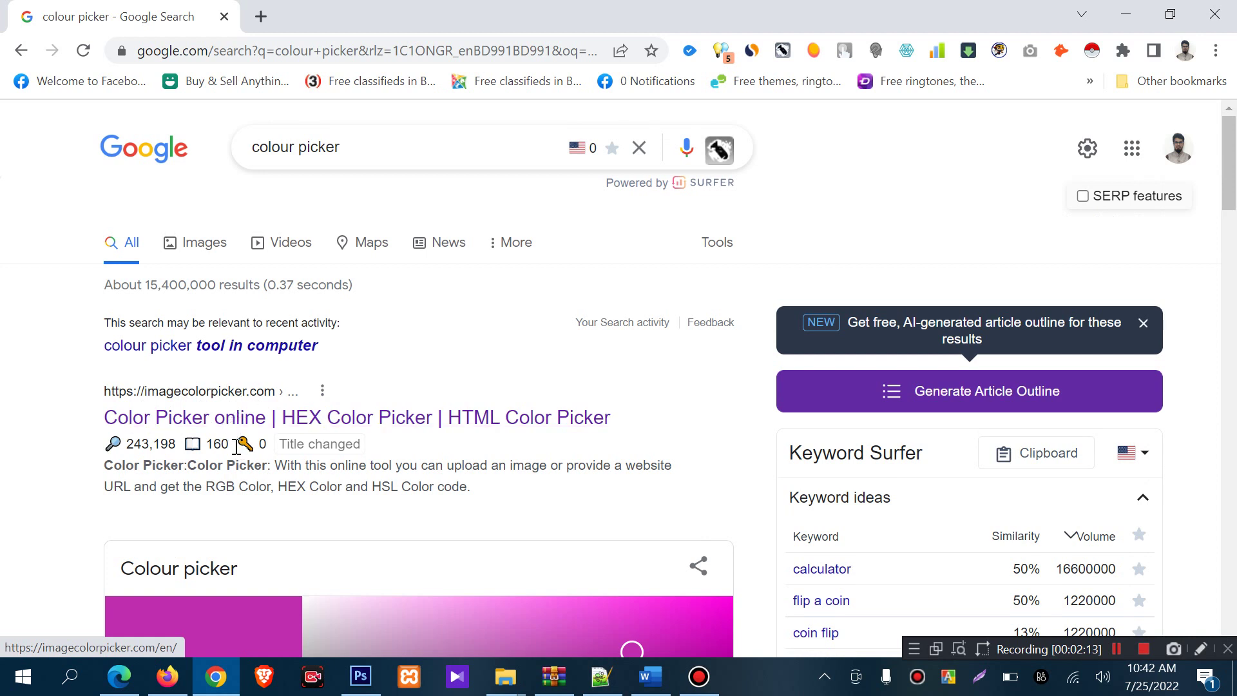
{"action": "right_click", "coordinate": [523, 427]}
{"action": "left_click", "coordinate": [561, 435]}
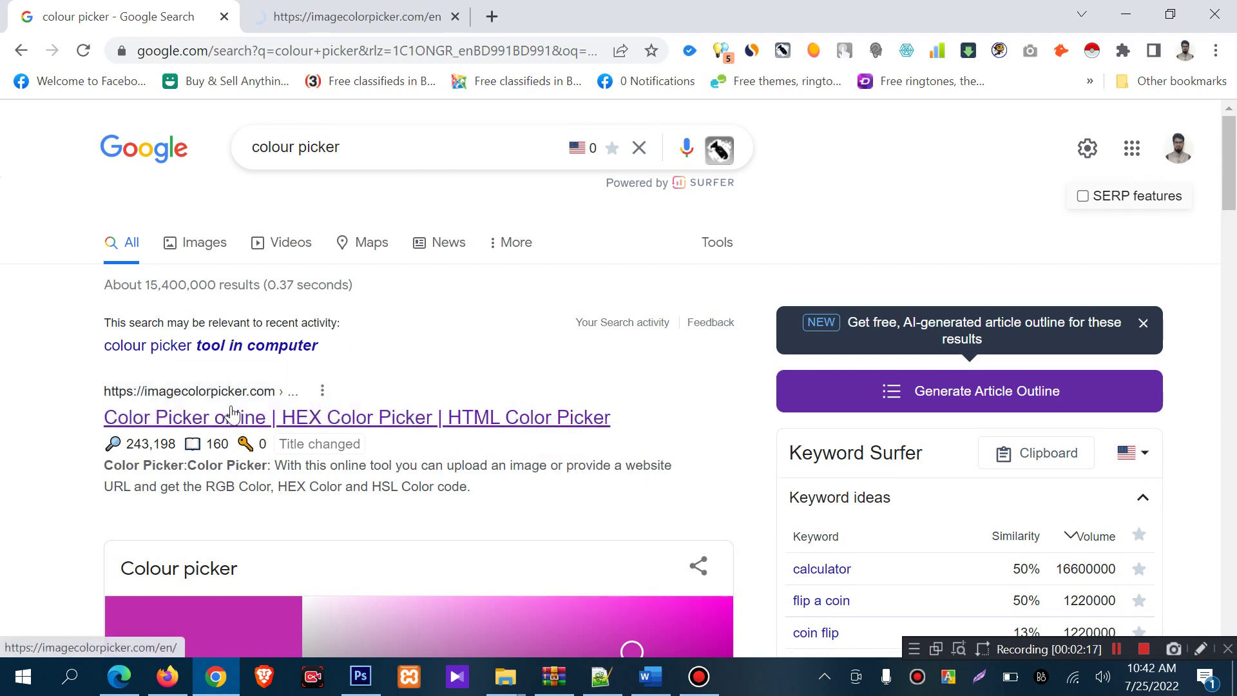
{"action": "key", "text": "ctrl+Tab"}
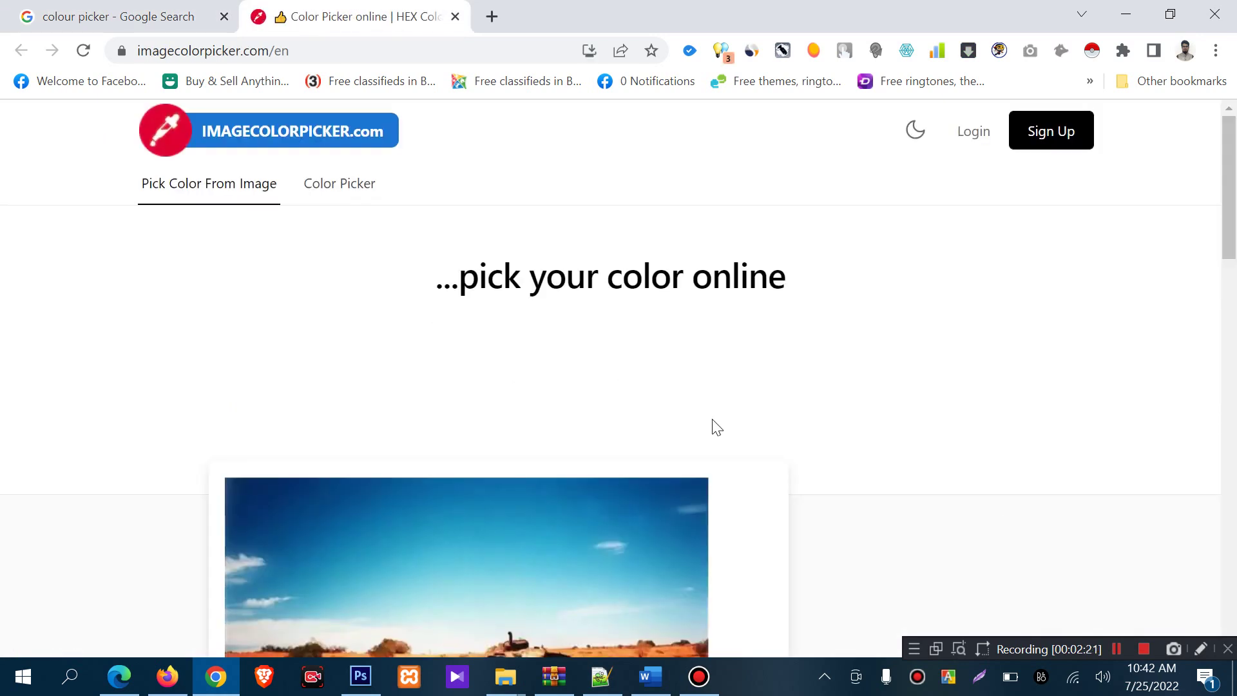
- Sample an orange from the desert photo: HEX #e68941, rgba(230,137,65,255)
{"action": "scroll", "coordinate": [728, 457], "scroll_direction": "down", "scroll_amount": 2}
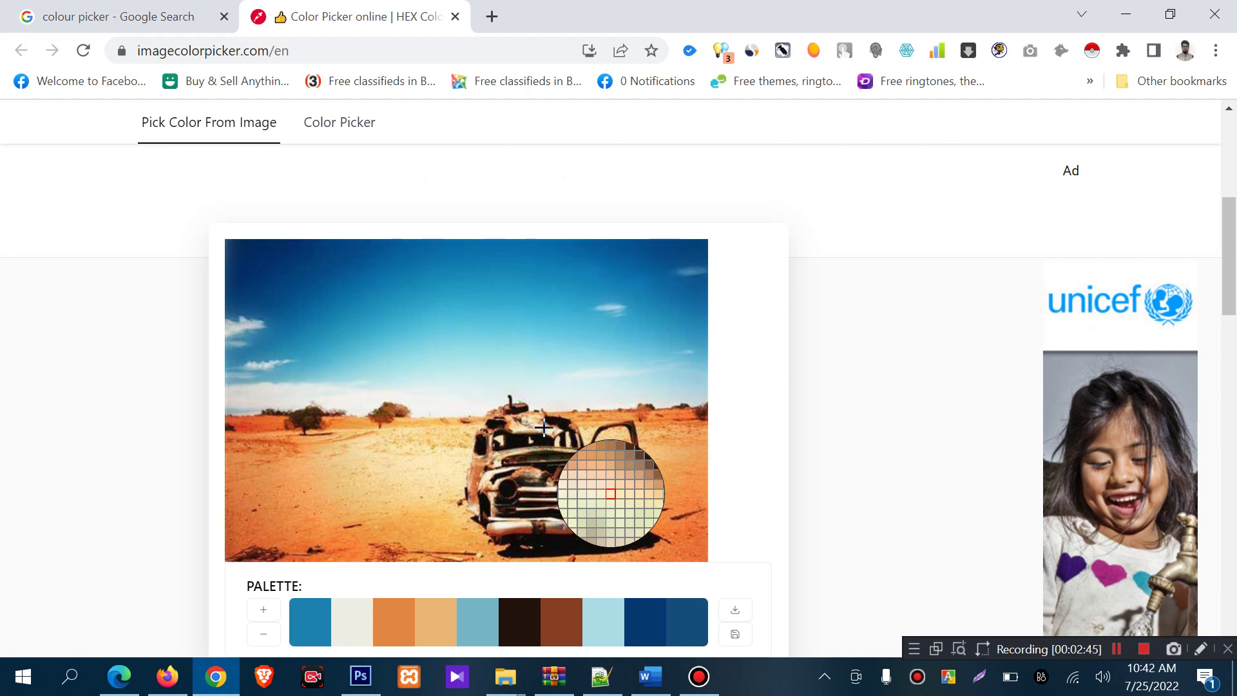
{"action": "scroll", "coordinate": [542, 484], "scroll_direction": "down", "scroll_amount": 4}
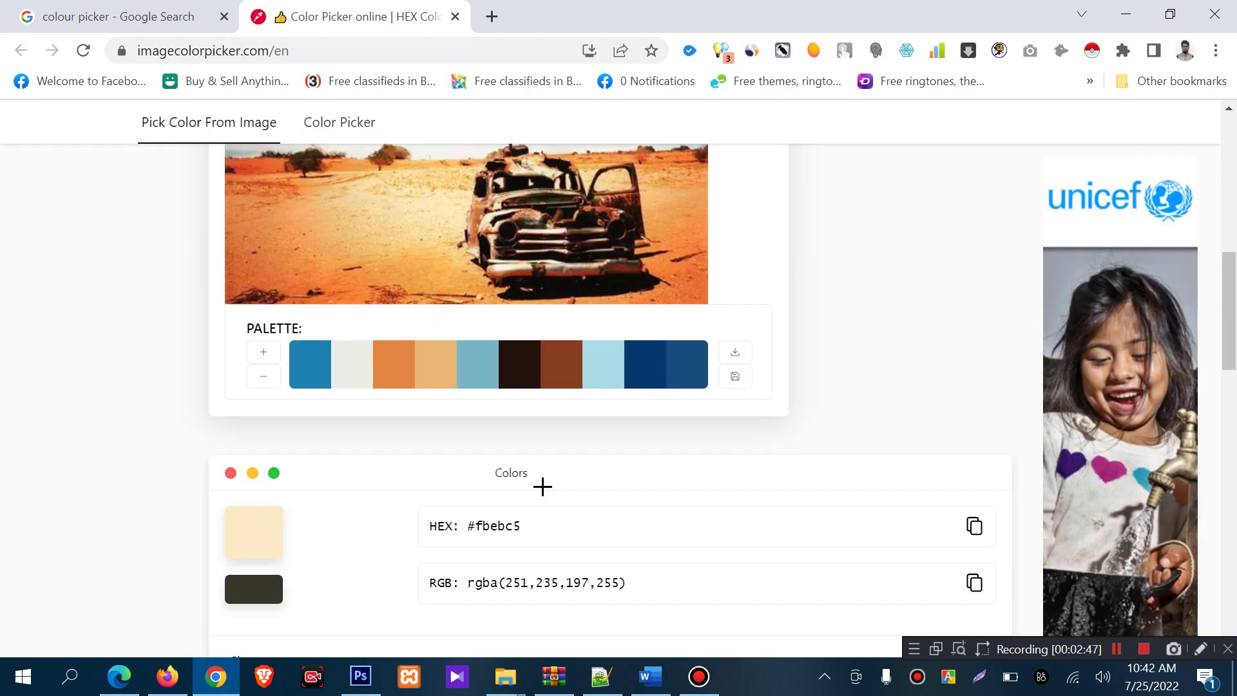
{"action": "left_click", "coordinate": [294, 262]}
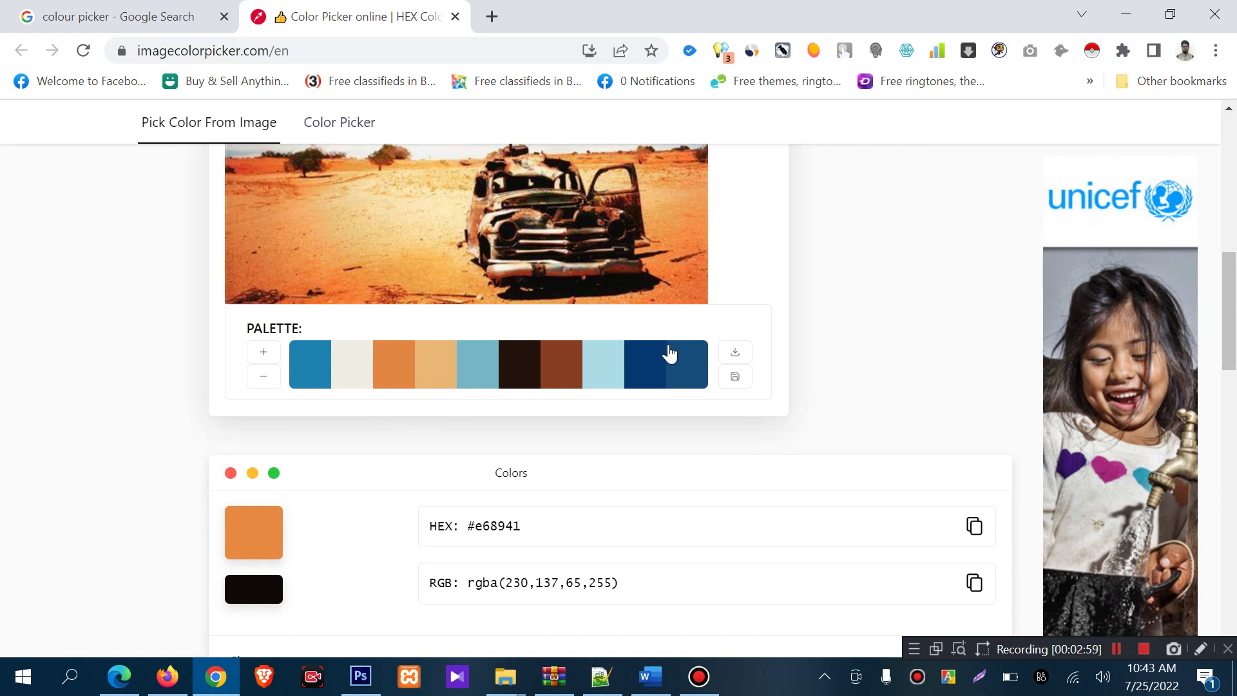
{"action": "scroll", "coordinate": [668, 353], "scroll_direction": "down", "scroll_amount": 2}
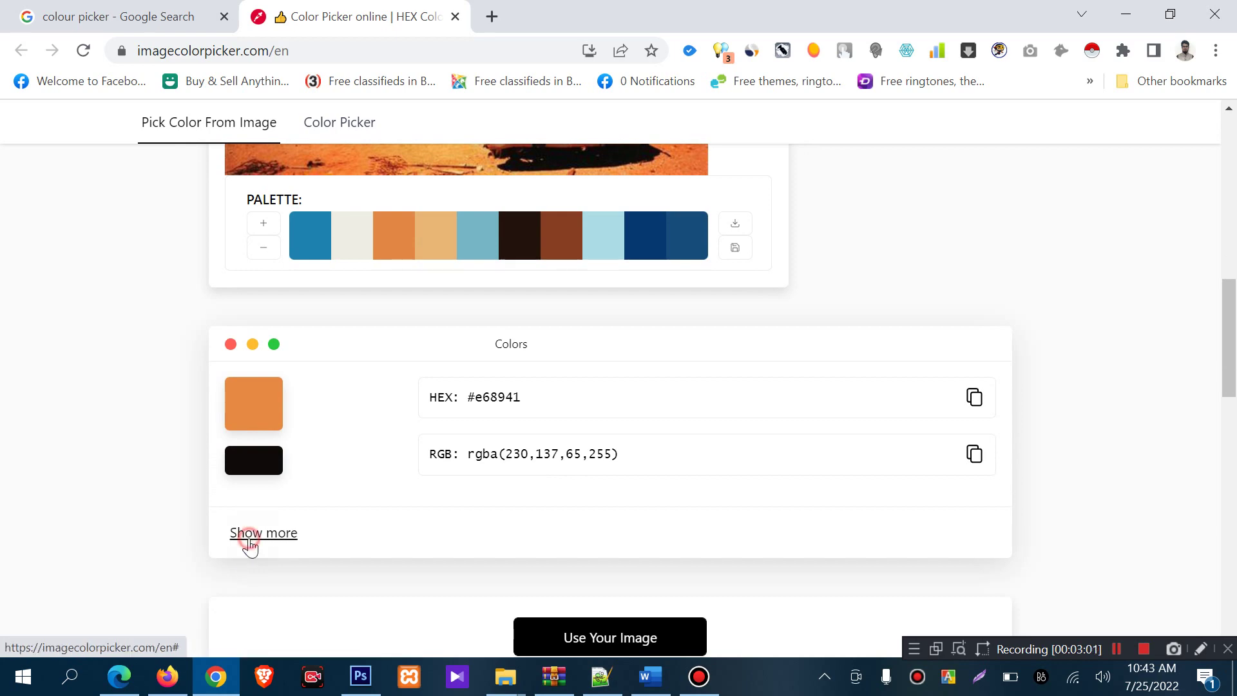
- Review the #e68941 colour detail page, then return to the picker's upload section
{"action": "left_click", "coordinate": [277, 537]}
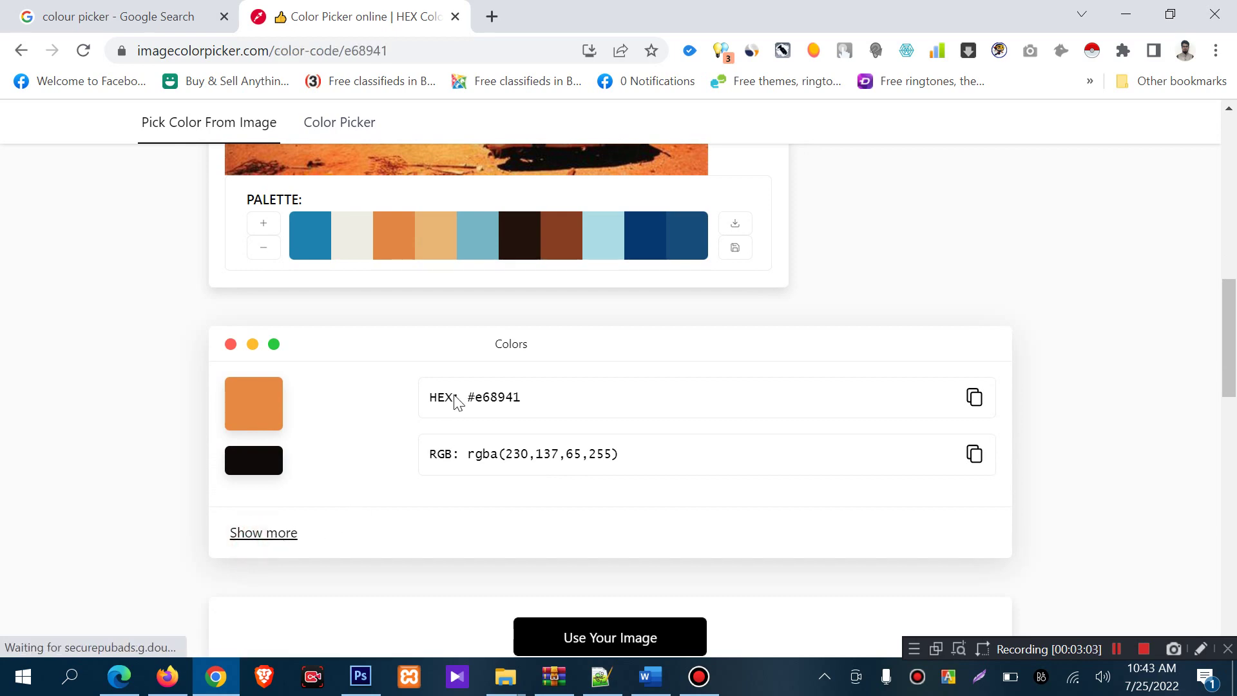
{"action": "scroll", "coordinate": [521, 475], "scroll_direction": "down", "scroll_amount": 8}
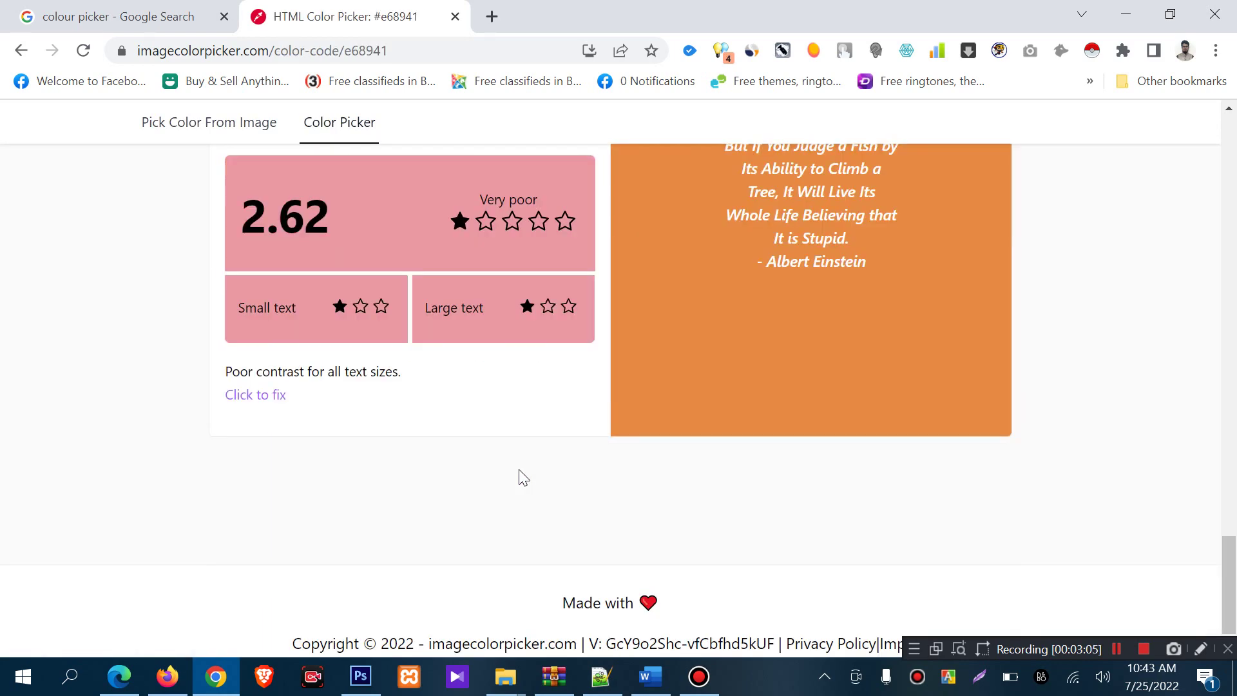
{"action": "scroll", "coordinate": [523, 477], "scroll_direction": "up", "scroll_amount": 10}
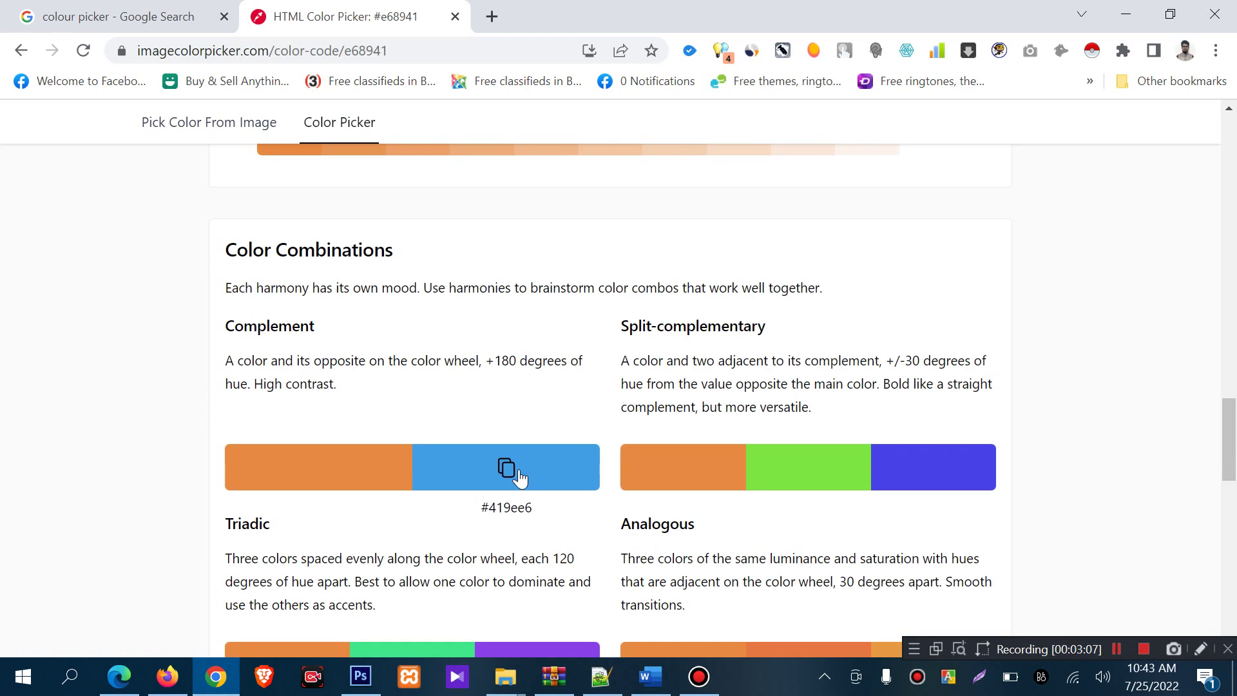
{"action": "scroll", "coordinate": [542, 408], "scroll_direction": "up", "scroll_amount": 8}
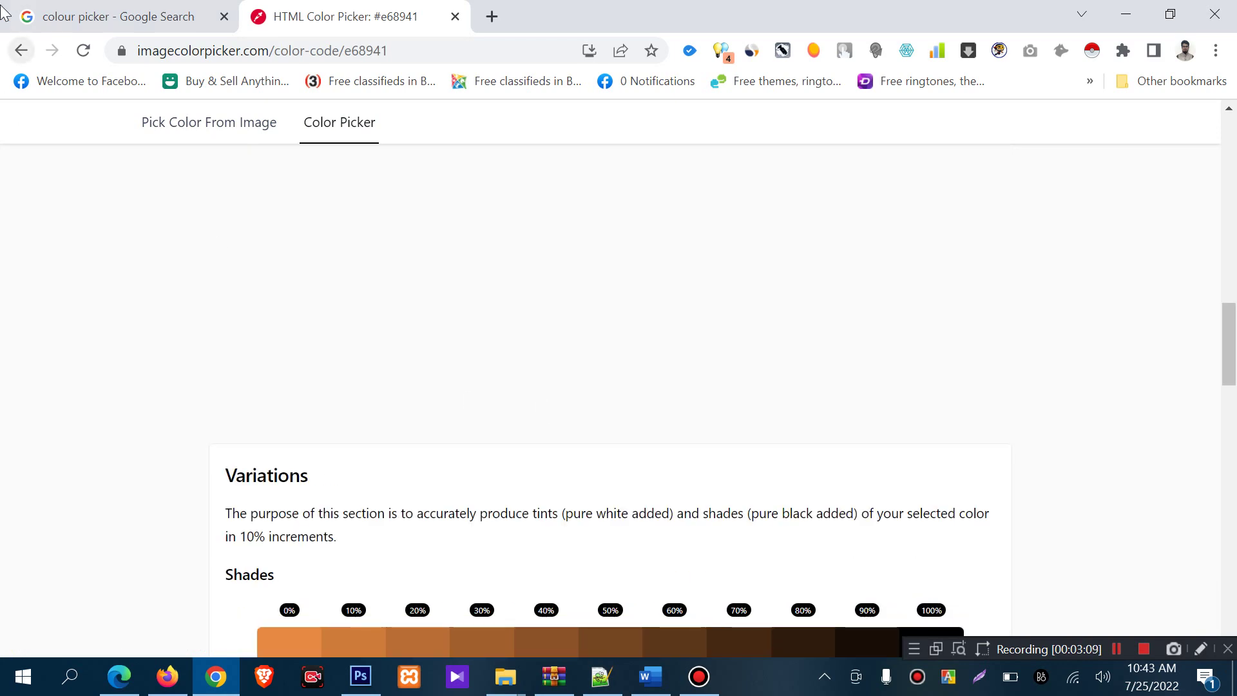
{"action": "left_click", "coordinate": [21, 51]}
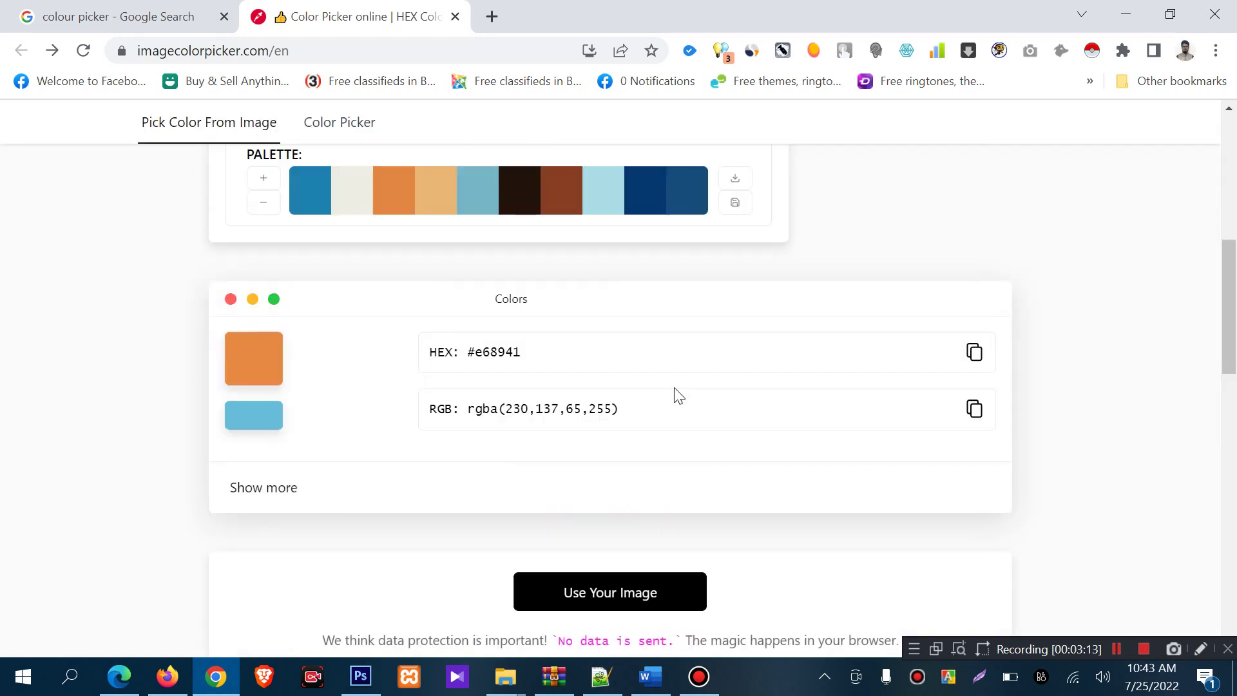
{"action": "scroll", "coordinate": [654, 427], "scroll_direction": "down", "scroll_amount": 5}
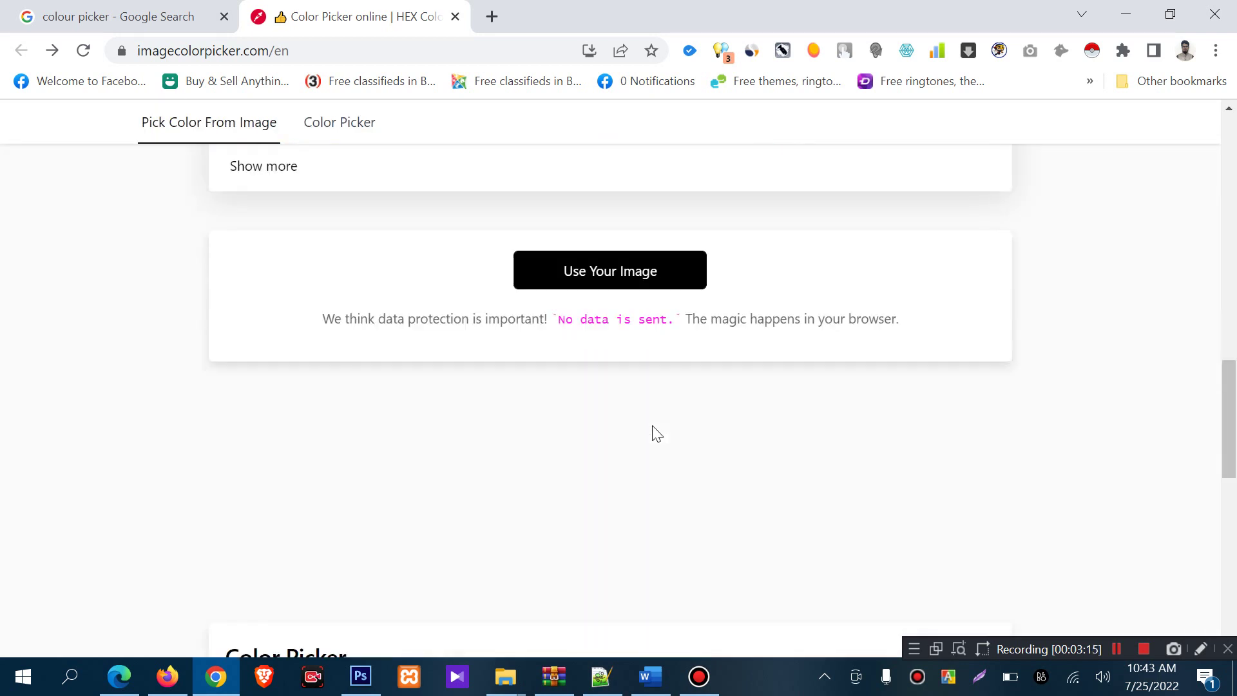
- Open the Use Your Image upload panel and browse to the Desktop folder
{"action": "left_click", "coordinate": [597, 273]}
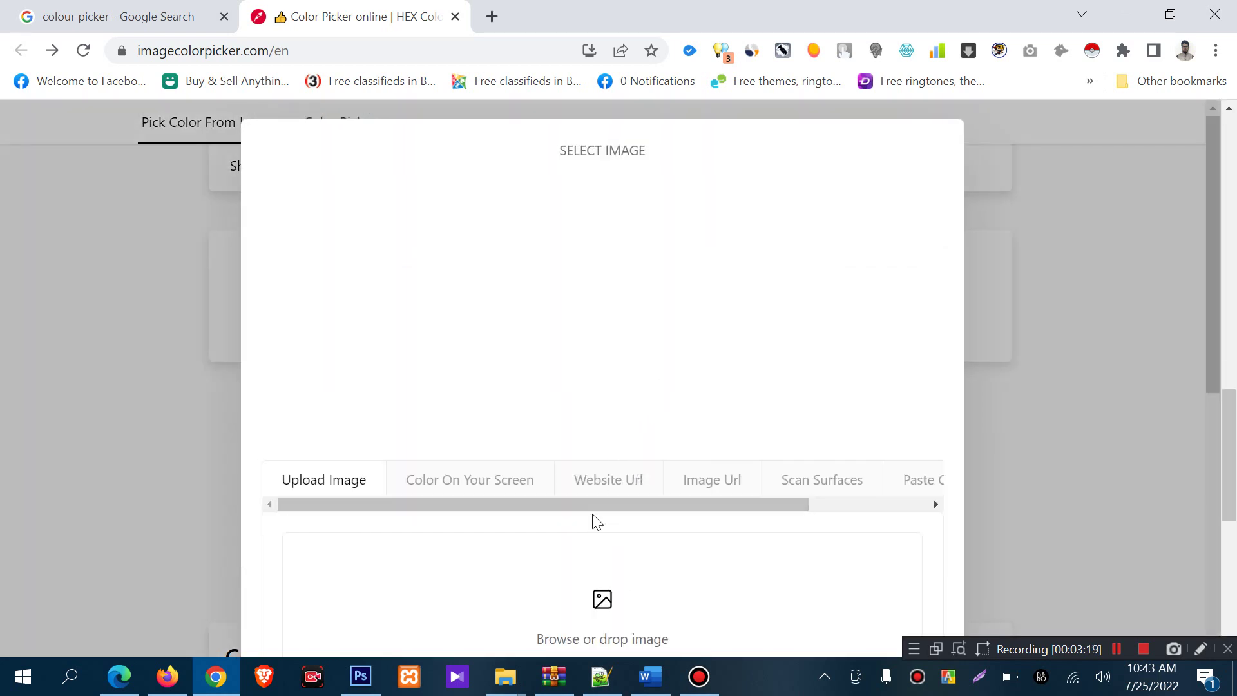
{"action": "scroll", "coordinate": [657, 497], "scroll_direction": "down", "scroll_amount": 4}
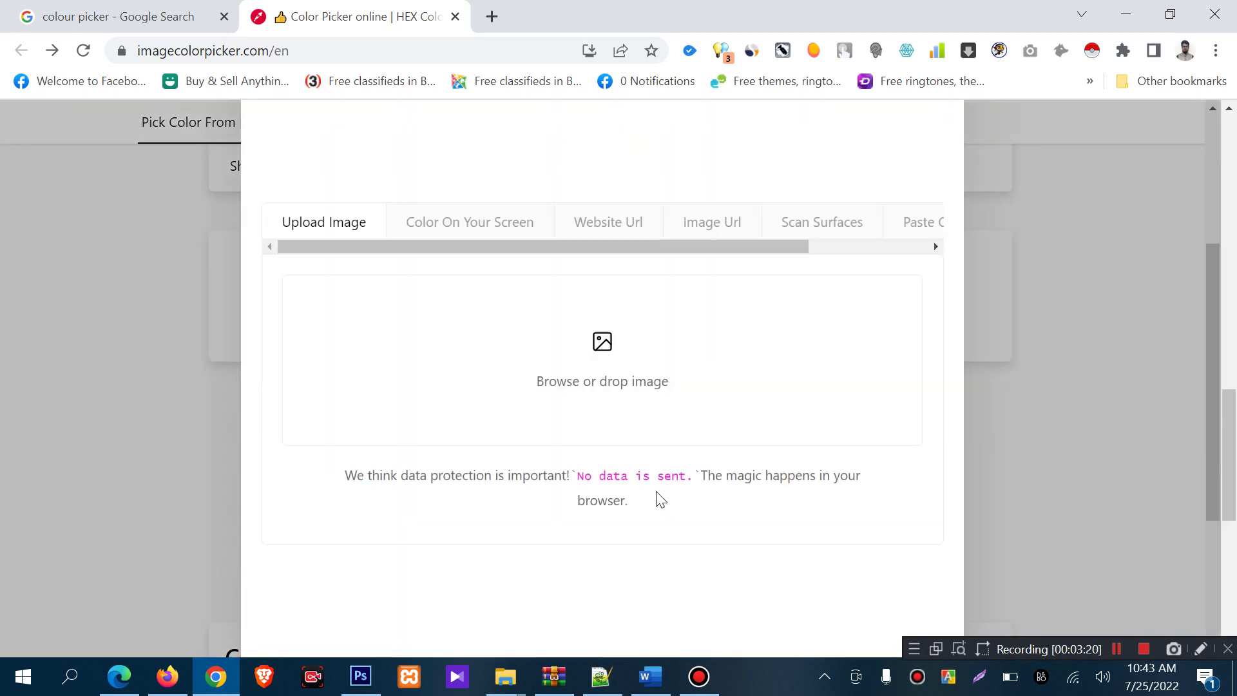
{"action": "left_click", "coordinate": [585, 422]}
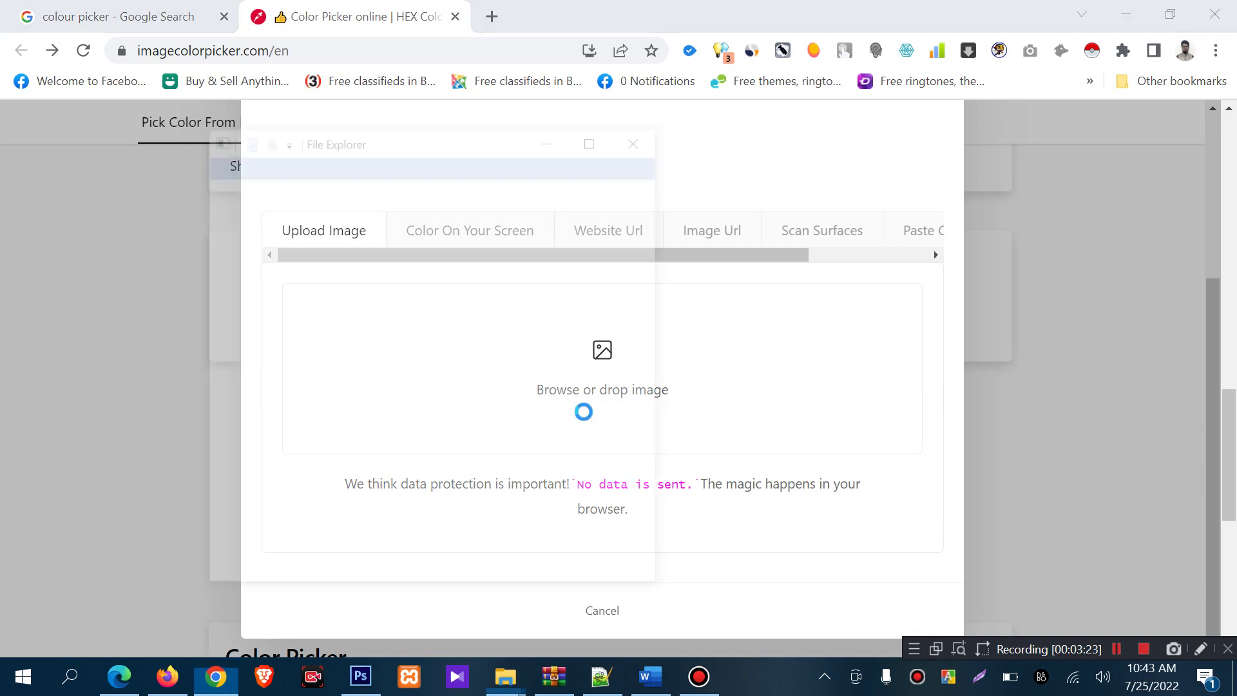
{"action": "left_click_drag", "start_coordinate": [470, 155], "coordinate": [332, 138]}
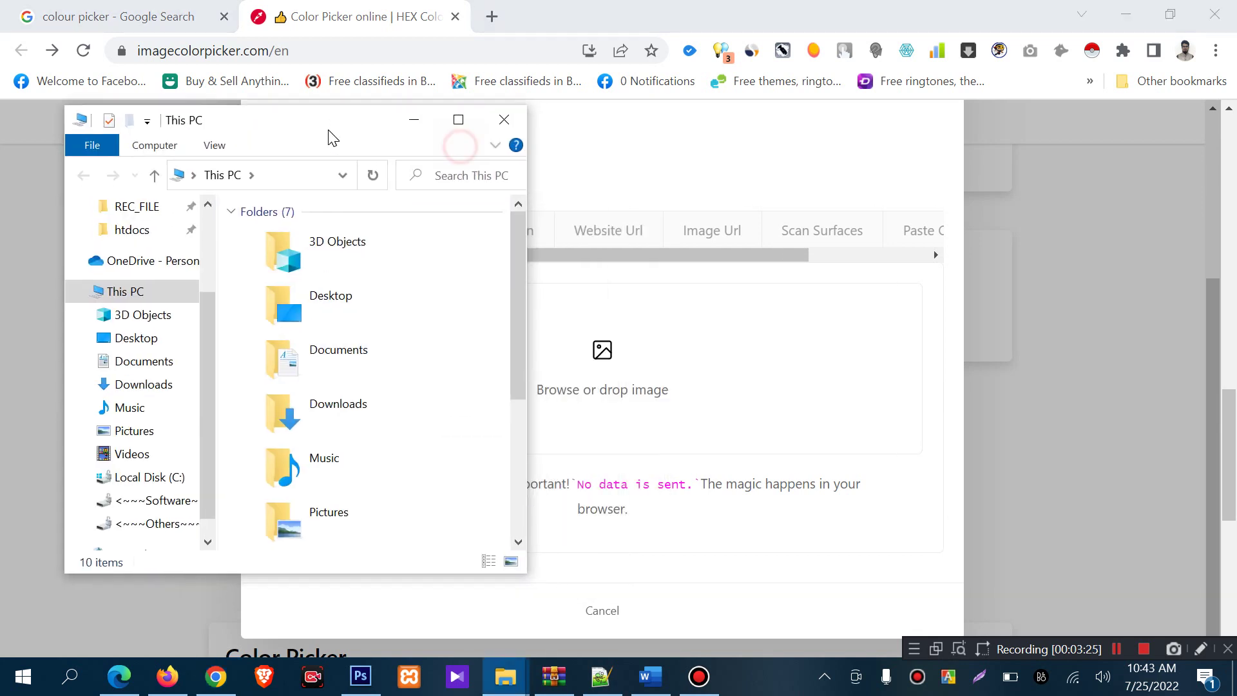
{"action": "scroll", "coordinate": [125, 353], "scroll_direction": "up", "scroll_amount": 2}
{"action": "left_click", "coordinate": [322, 308]}
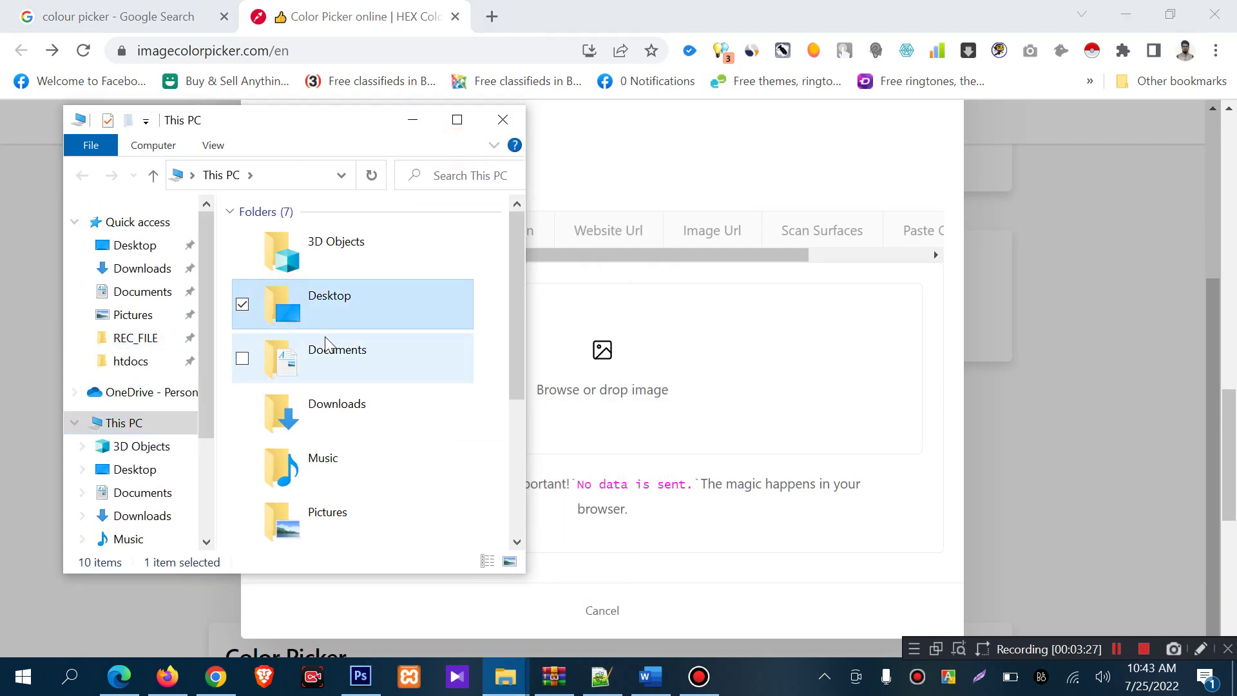
{"action": "double_click", "coordinate": [330, 303]}
- Load the skyline photo hero1.jpg from the Desktop as the image
{"action": "left_click_drag", "start_coordinate": [517, 222], "coordinate": [514, 274]}
{"action": "left_click_drag", "start_coordinate": [313, 275], "coordinate": [667, 392]}
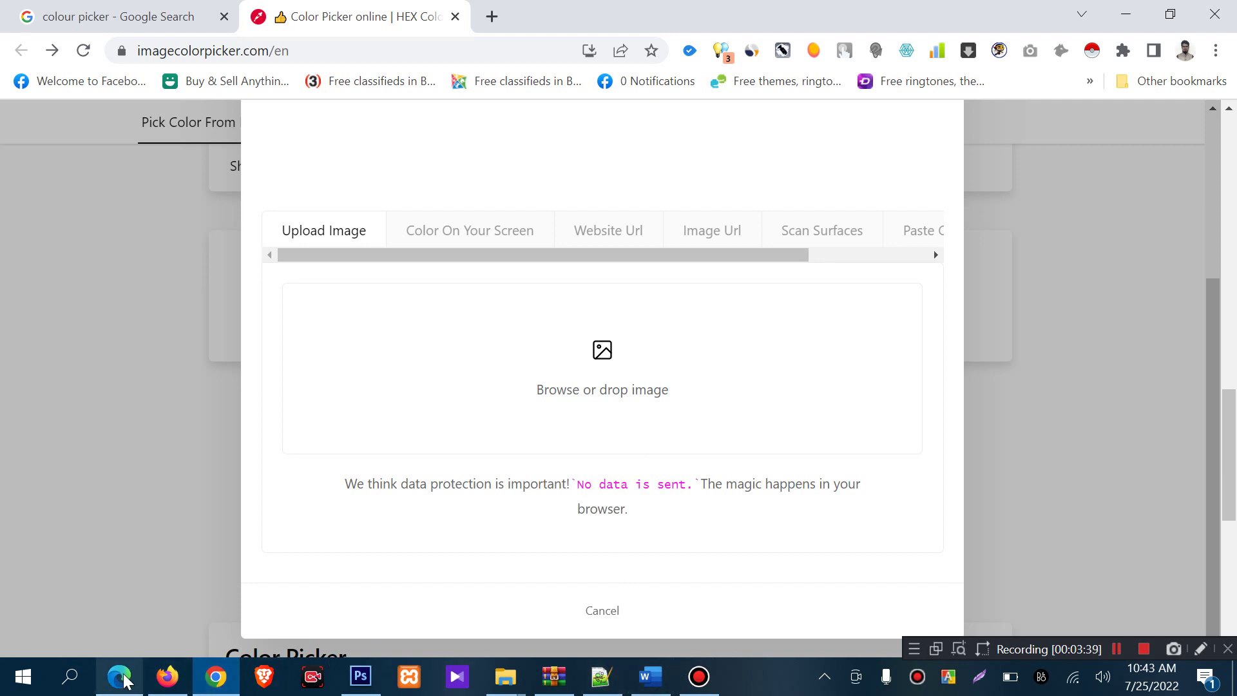
{"action": "left_click", "coordinate": [510, 676]}
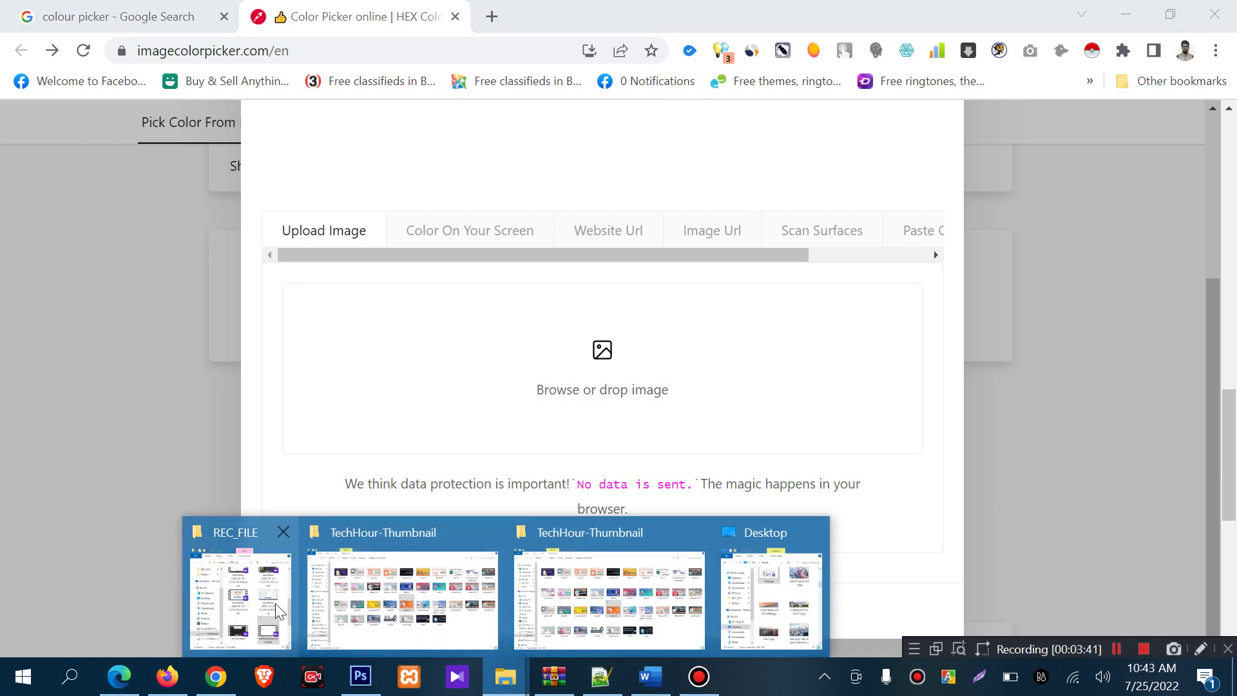
{"action": "left_click", "coordinate": [767, 611]}
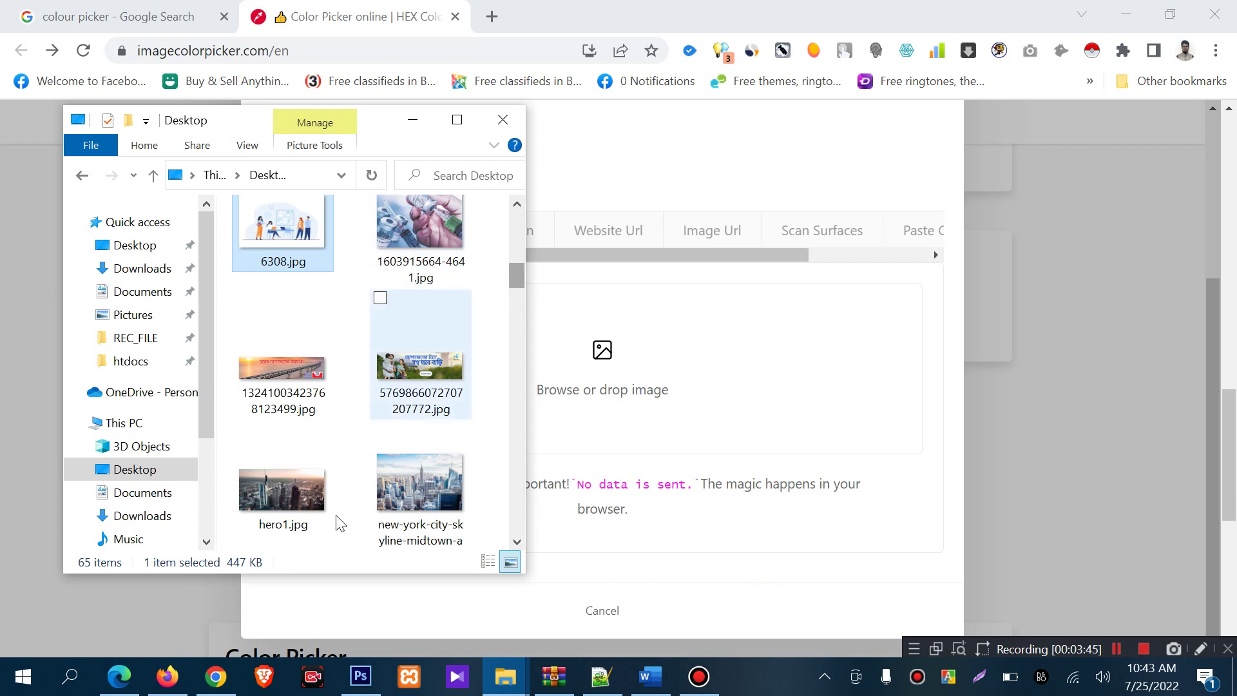
{"action": "left_click_drag", "start_coordinate": [317, 502], "coordinate": [641, 391]}
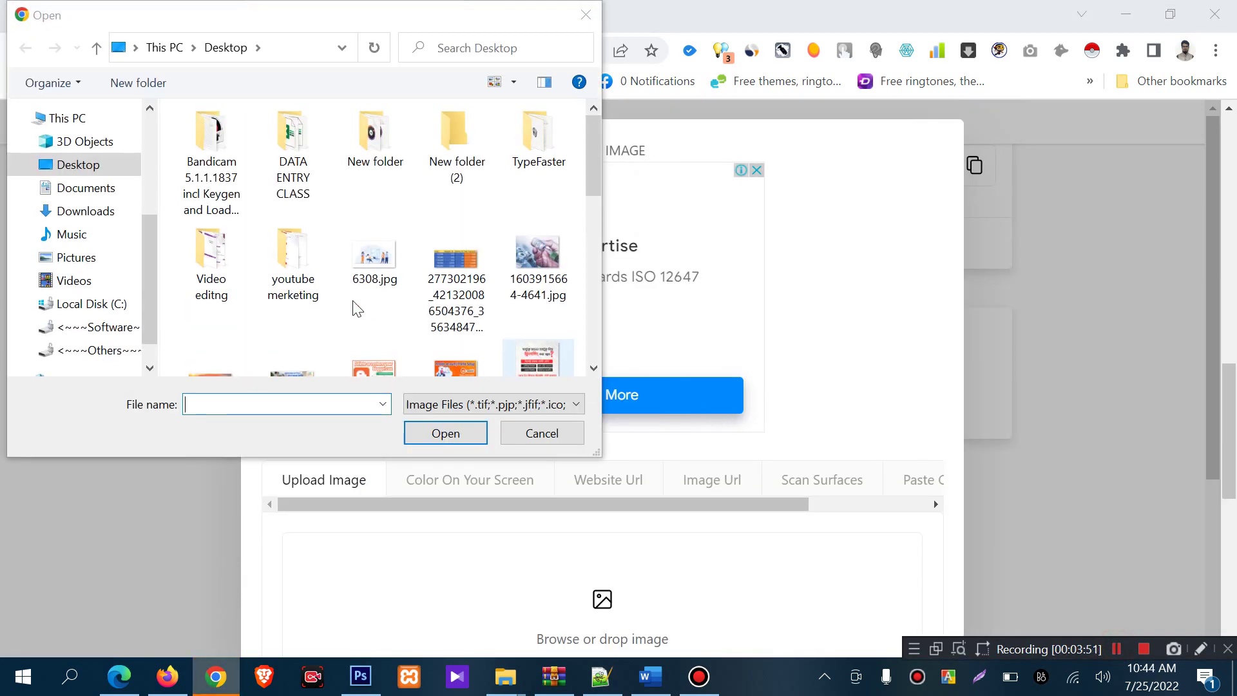
{"action": "left_click_drag", "start_coordinate": [593, 161], "coordinate": [587, 206]}
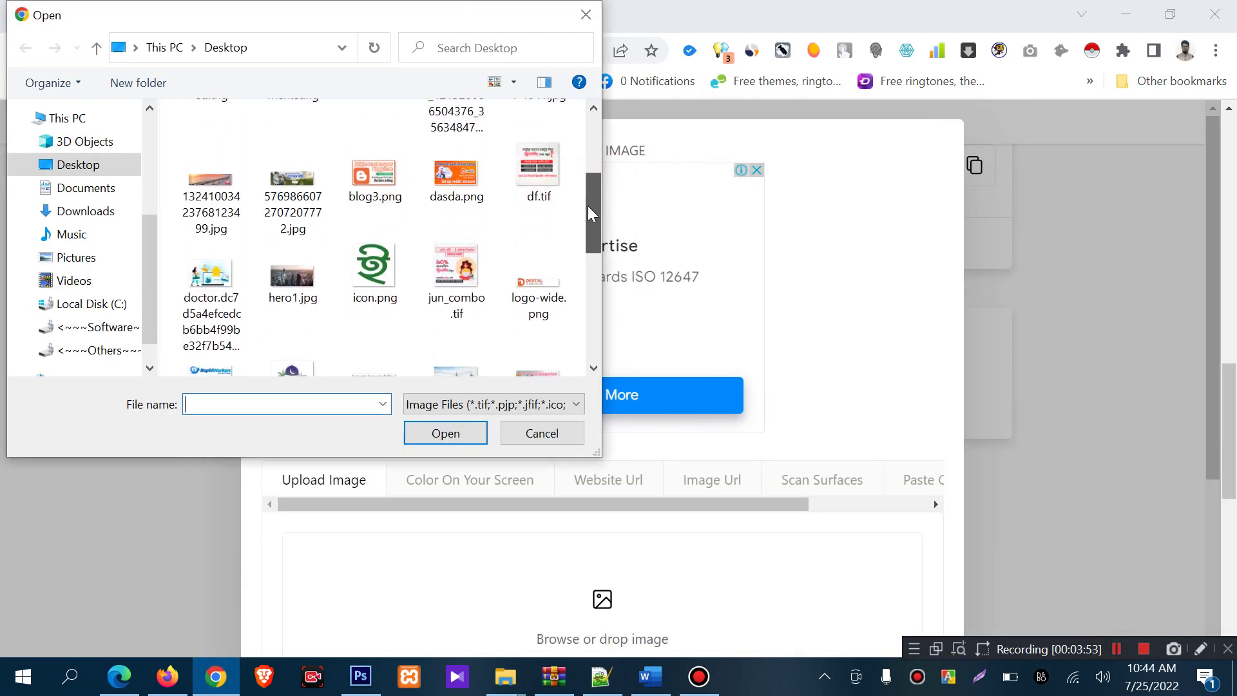
{"action": "double_click", "coordinate": [303, 273]}
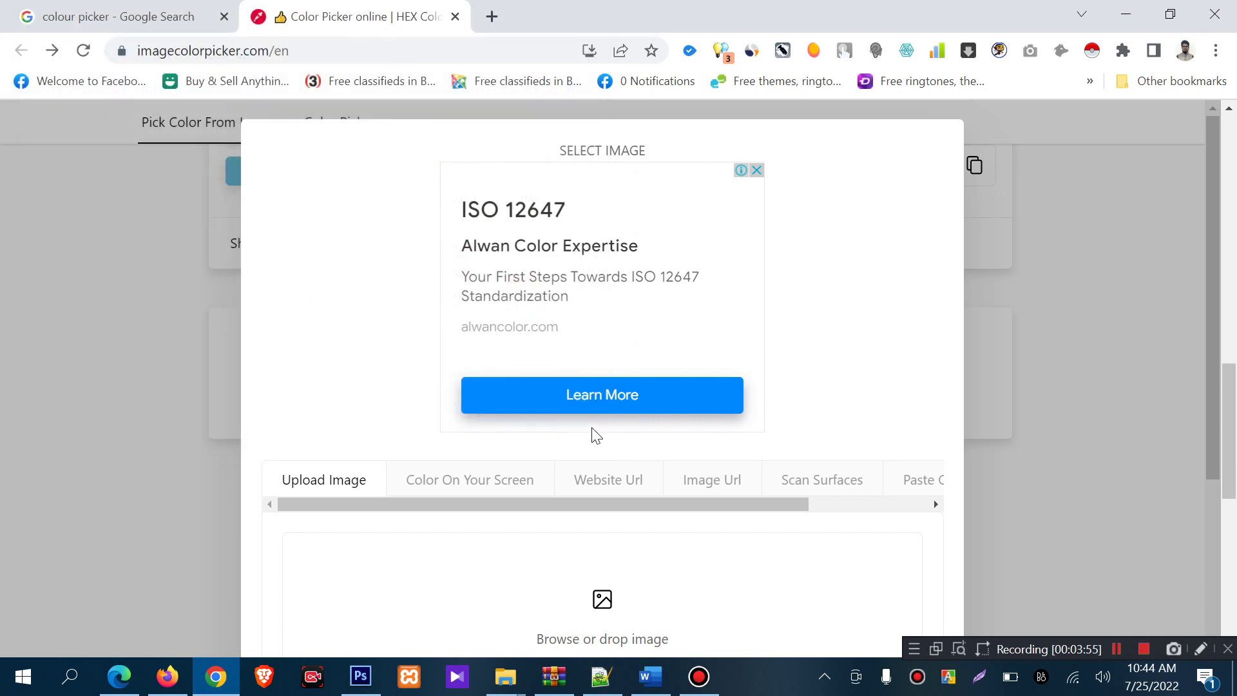
- Pick colours from the skyline buildings, ending on dark #2b242b, rgba(43,36,43,255)
{"action": "scroll", "coordinate": [592, 433], "scroll_direction": "down", "scroll_amount": 4}
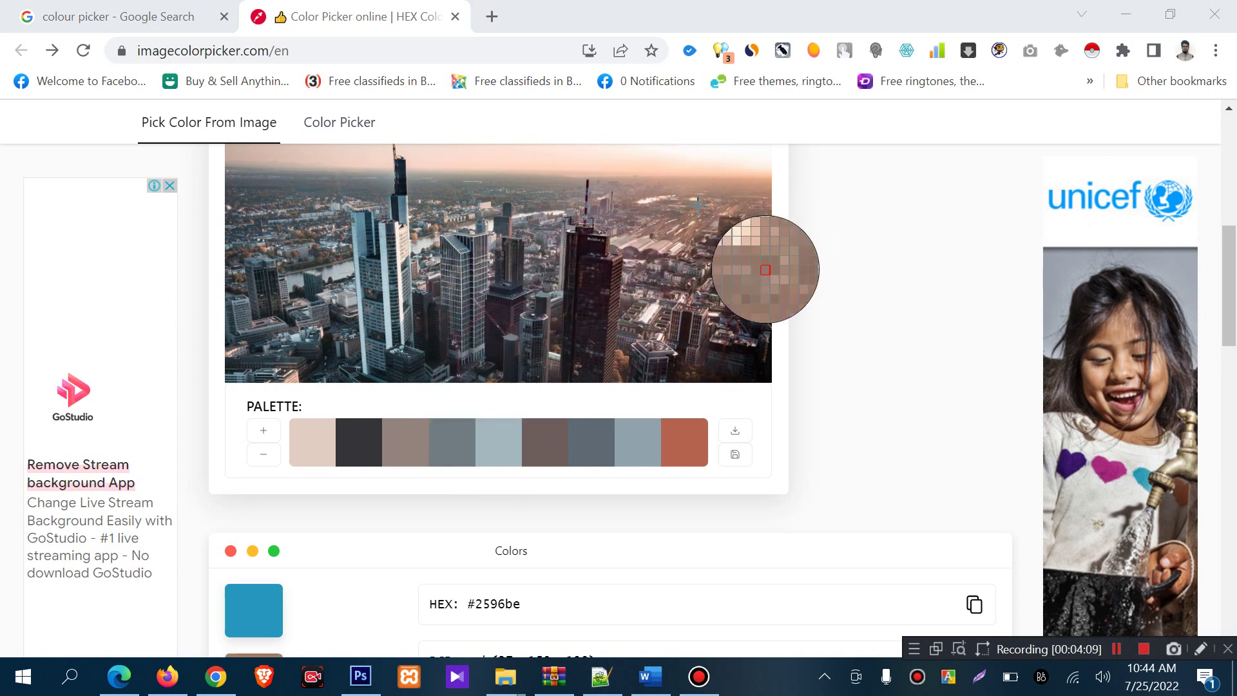
{"action": "scroll", "coordinate": [697, 260], "scroll_direction": "up", "scroll_amount": 2}
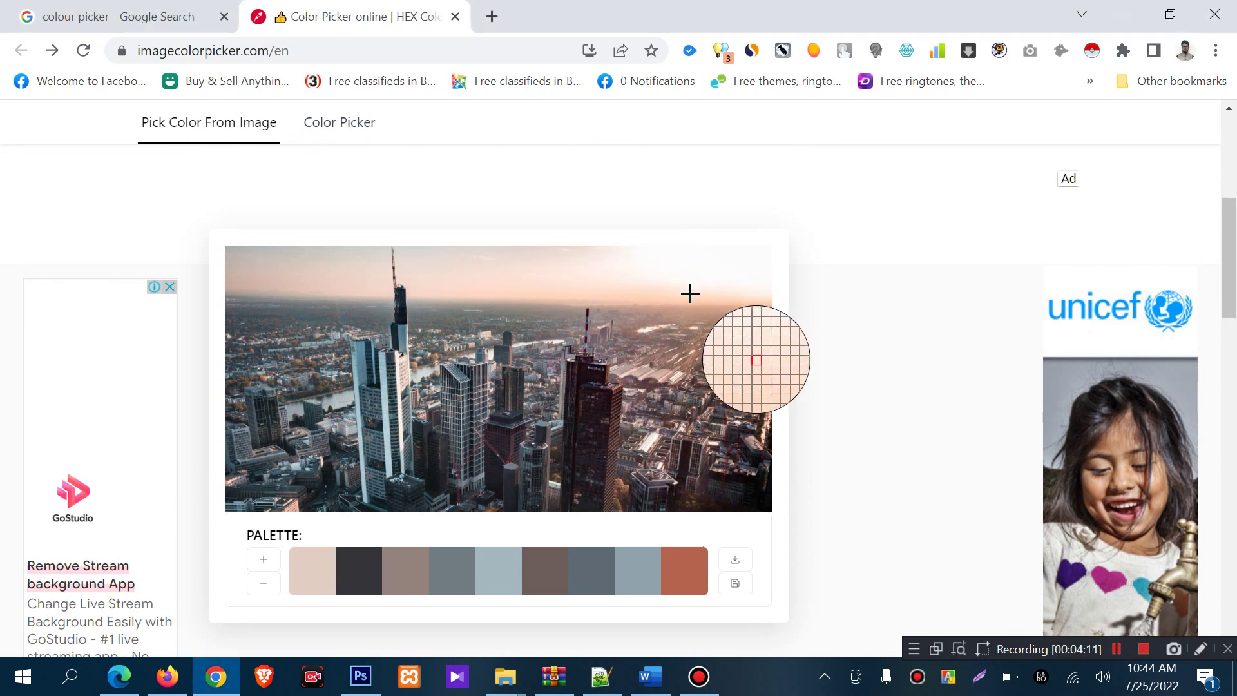
{"action": "scroll", "coordinate": [583, 459], "scroll_direction": "down", "scroll_amount": 1}
{"action": "scroll", "coordinate": [376, 323], "scroll_direction": "down", "scroll_amount": 8}
{"action": "scroll", "coordinate": [386, 276], "scroll_direction": "up", "scroll_amount": 4}
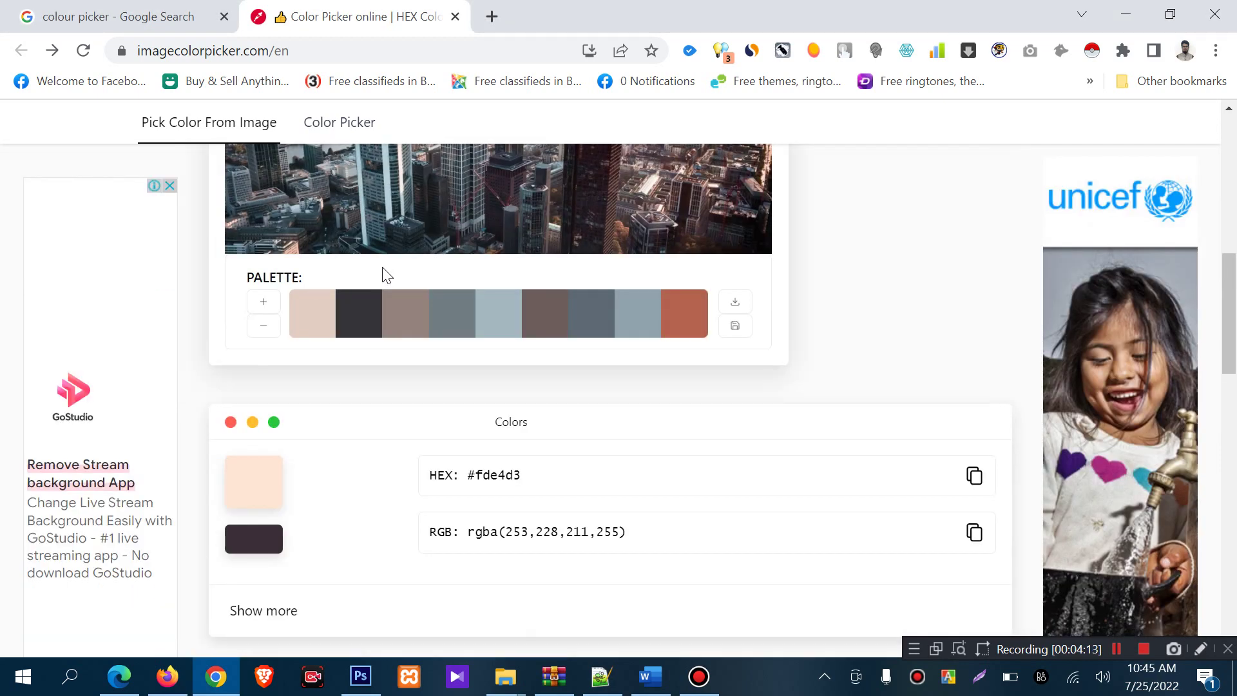
{"action": "left_click", "coordinate": [391, 207]}
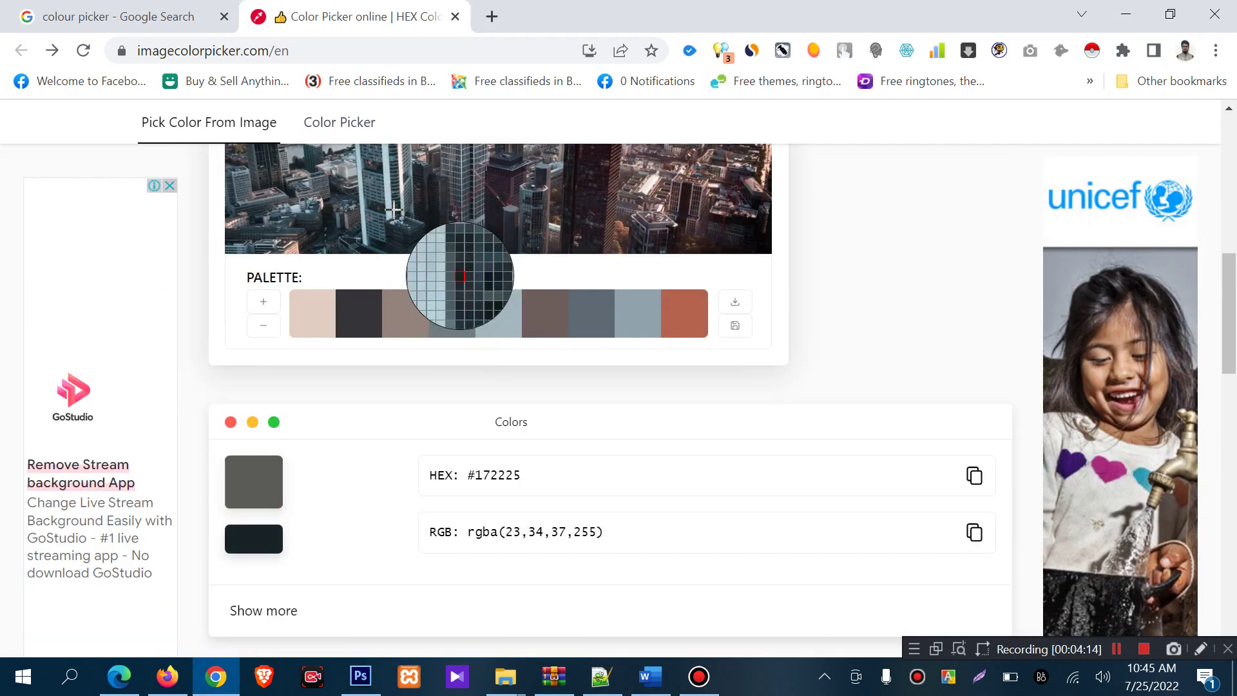
{"action": "left_click", "coordinate": [504, 188]}
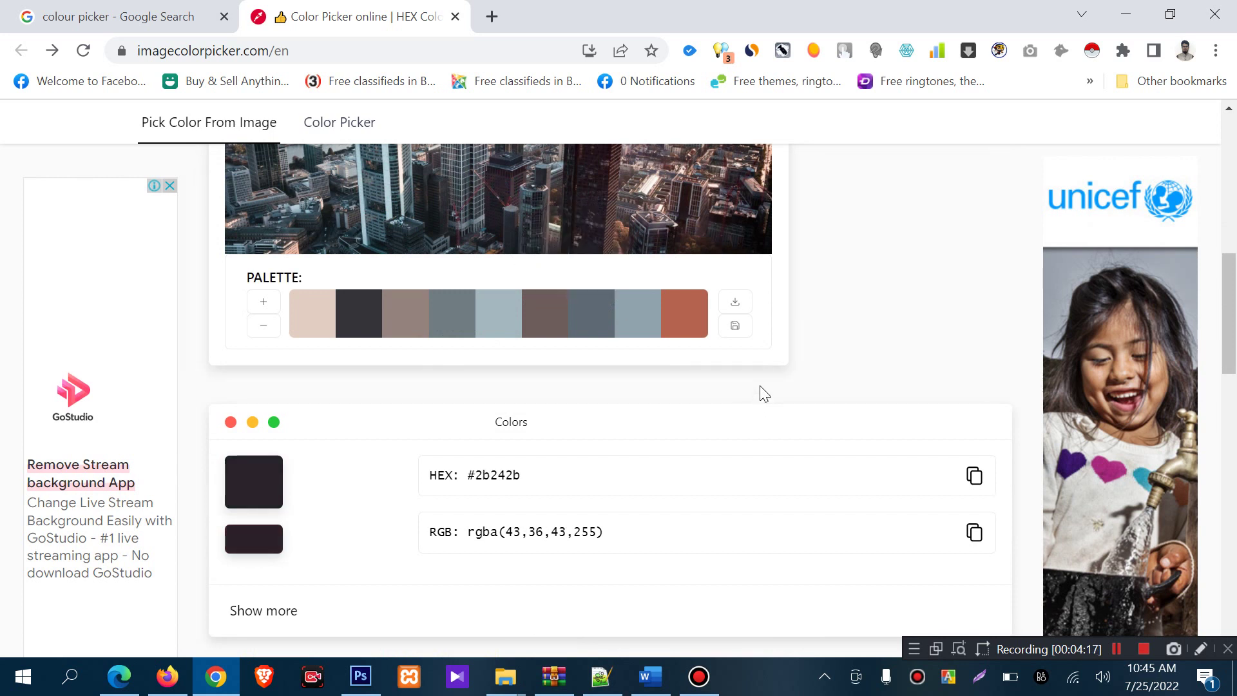